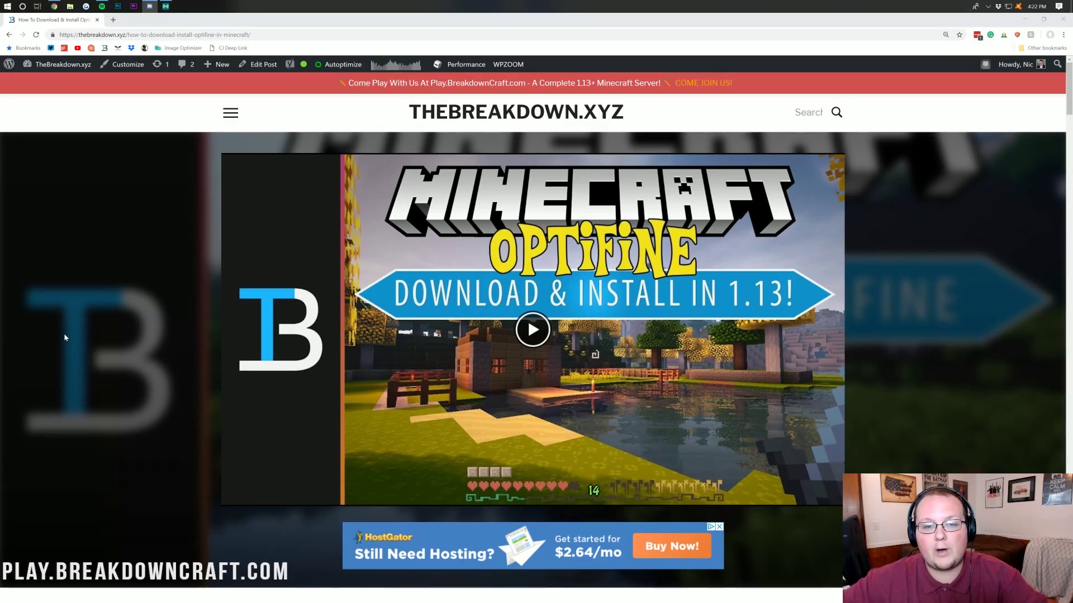
- Open the OptiFine downloads page from the Download OptiFine banner
scroll(185, 357, "down", 1)
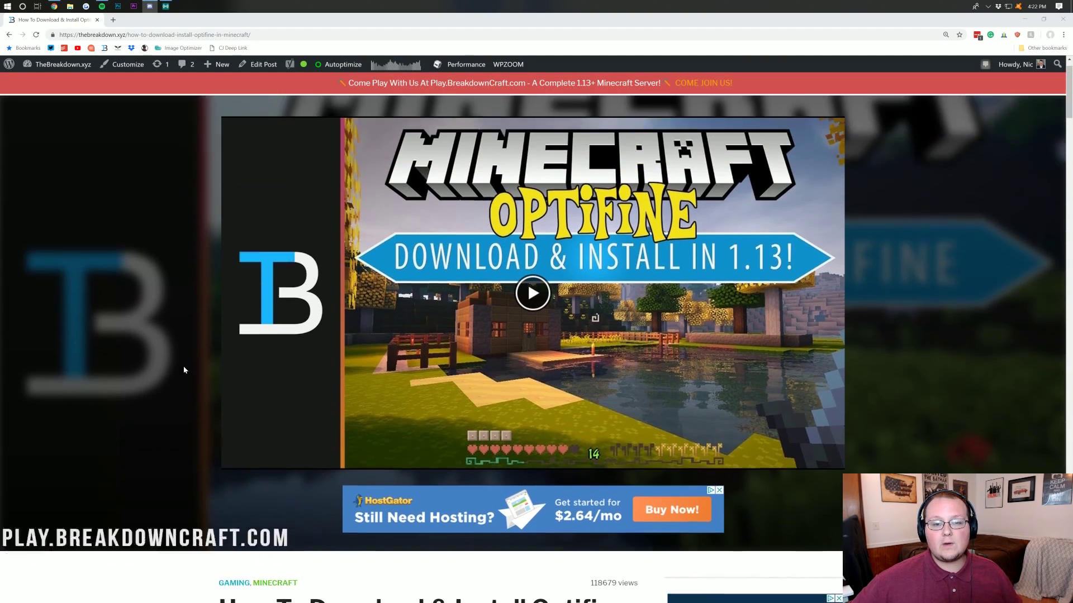
scroll(181, 367, "up", 1)
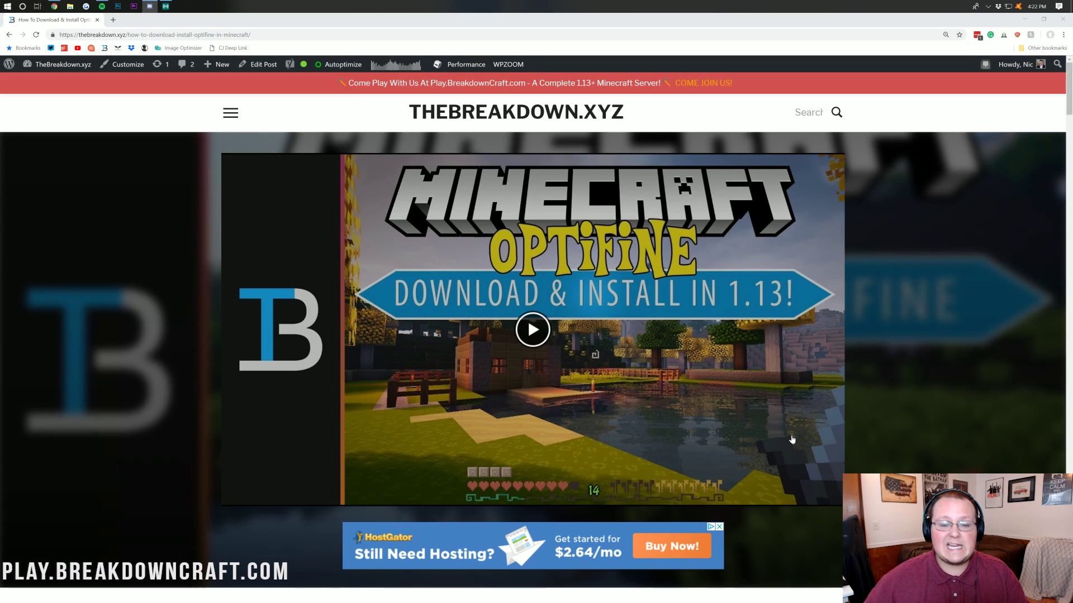
scroll(792, 439, "down", 20)
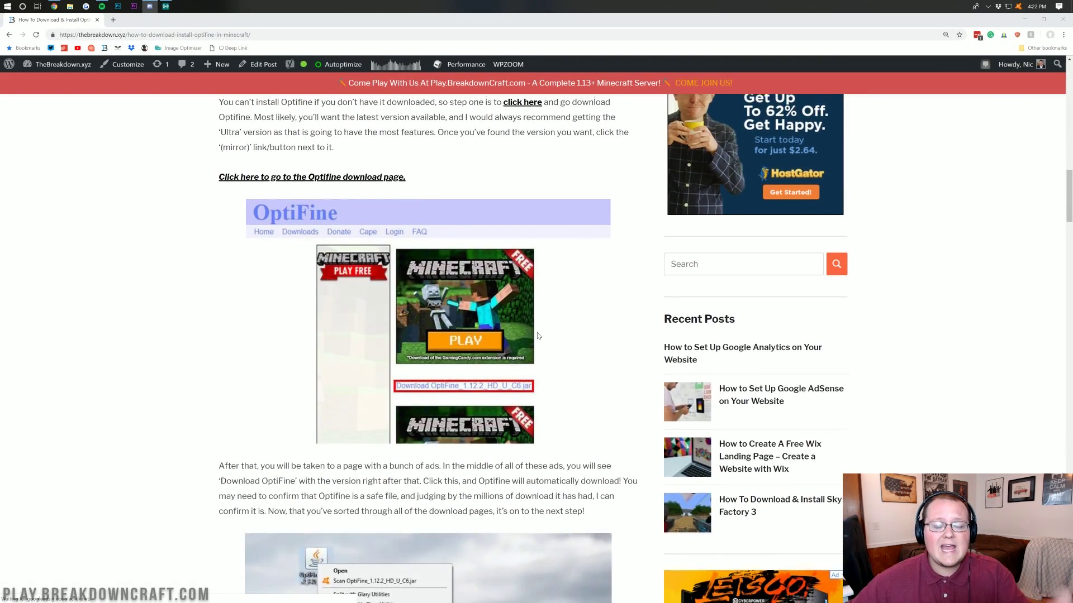
scroll(549, 327, "up", 10)
scroll(538, 344, "up", 2)
scroll(538, 339, "down", 2)
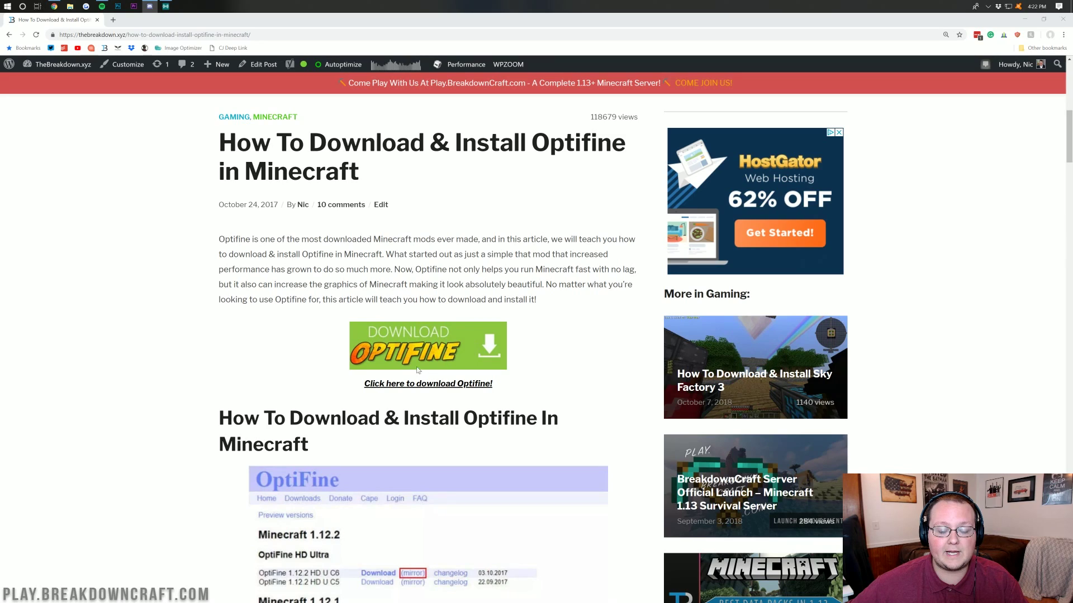
left_click(410, 346)
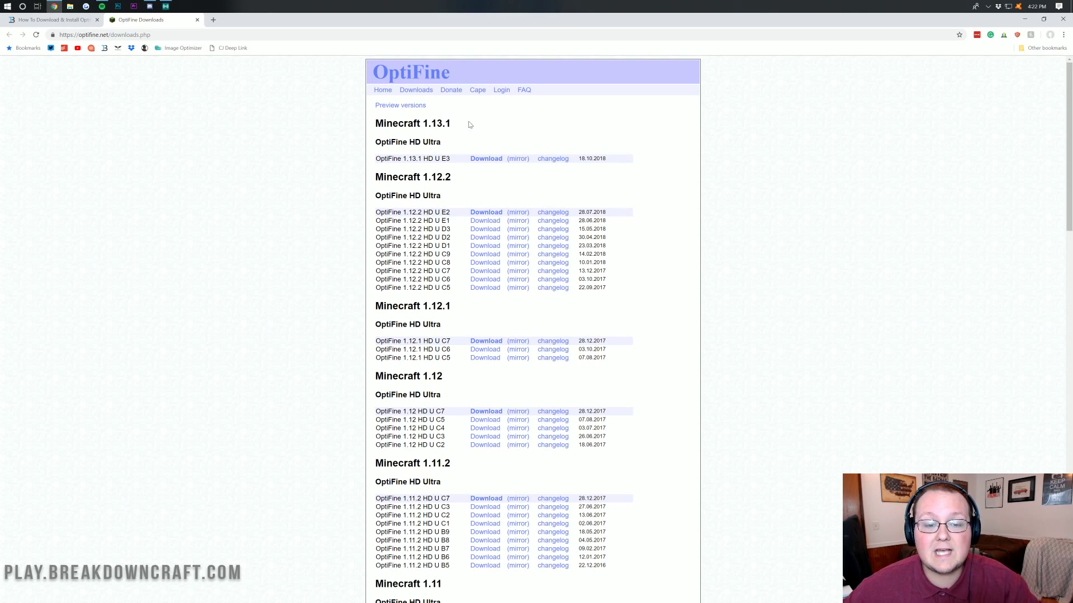
- Expand the preview versions and download the OptiFine 1.13.2 HD U E4 pre3 preview
mouse_move(451, 123)
left_mouse_down()
mouse_move(386, 123)
mouse_move(372, 109)
mouse_move(385, 124)
mouse_move(451, 123)
left_mouse_up()
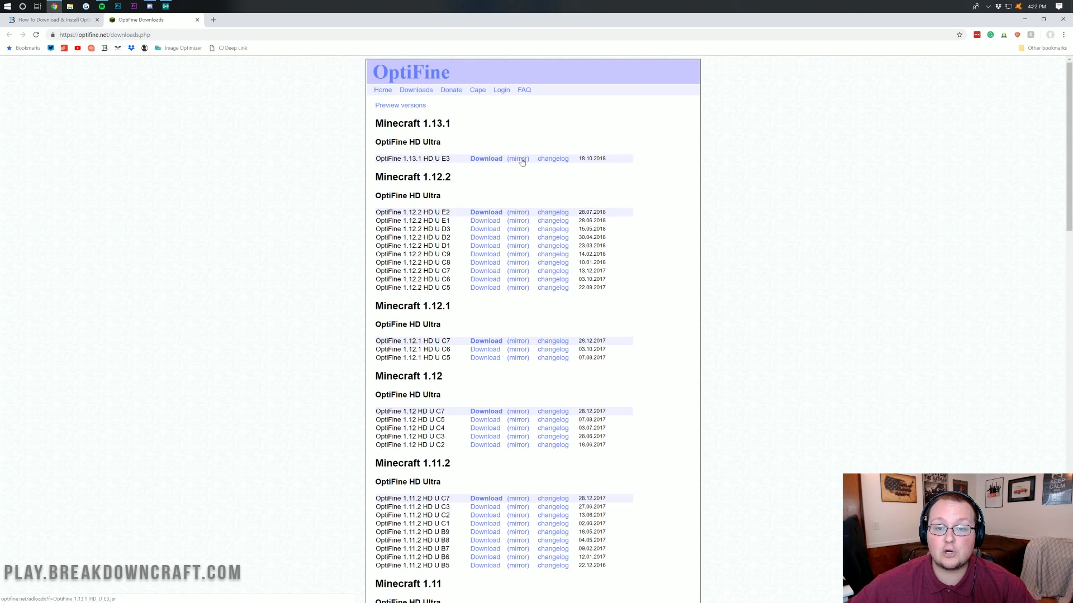
left_click_drag(444, 144, 368, 132)
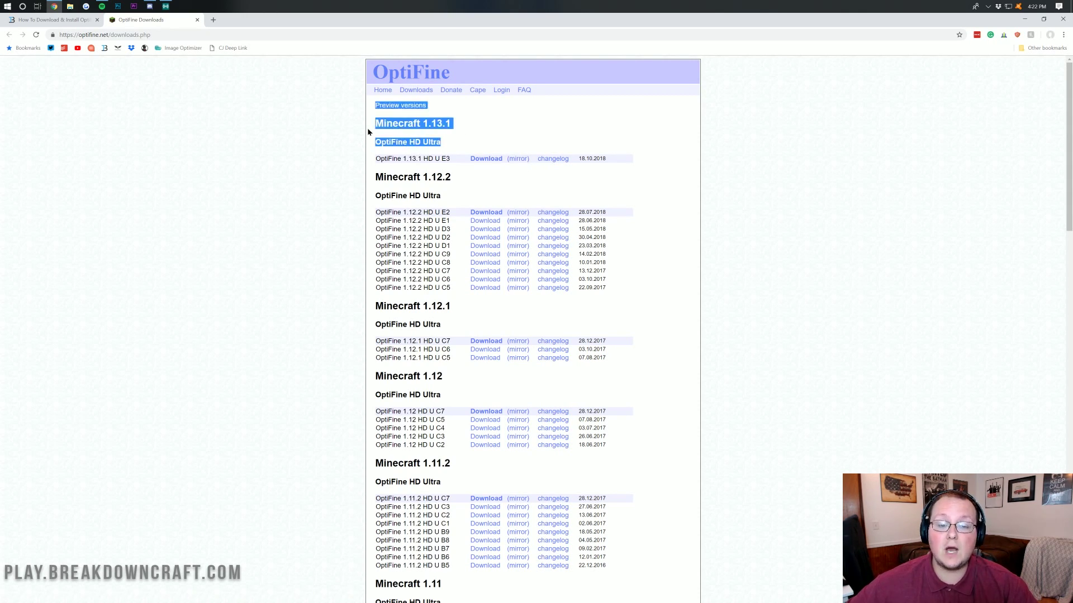
left_click(461, 119)
left_click_drag(461, 118, 385, 122)
left_click(395, 119)
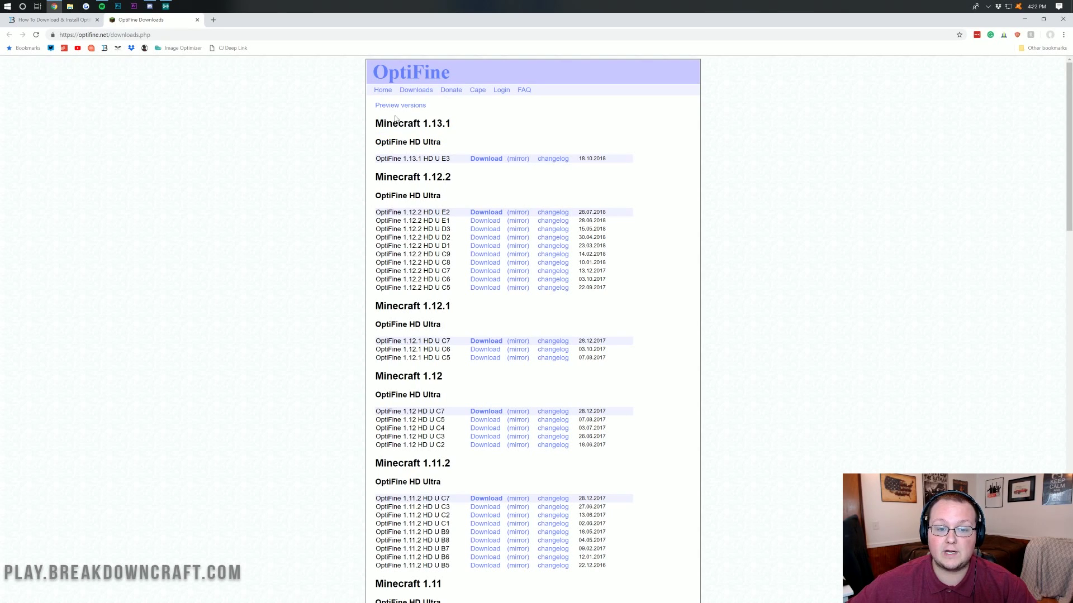
left_click(400, 106)
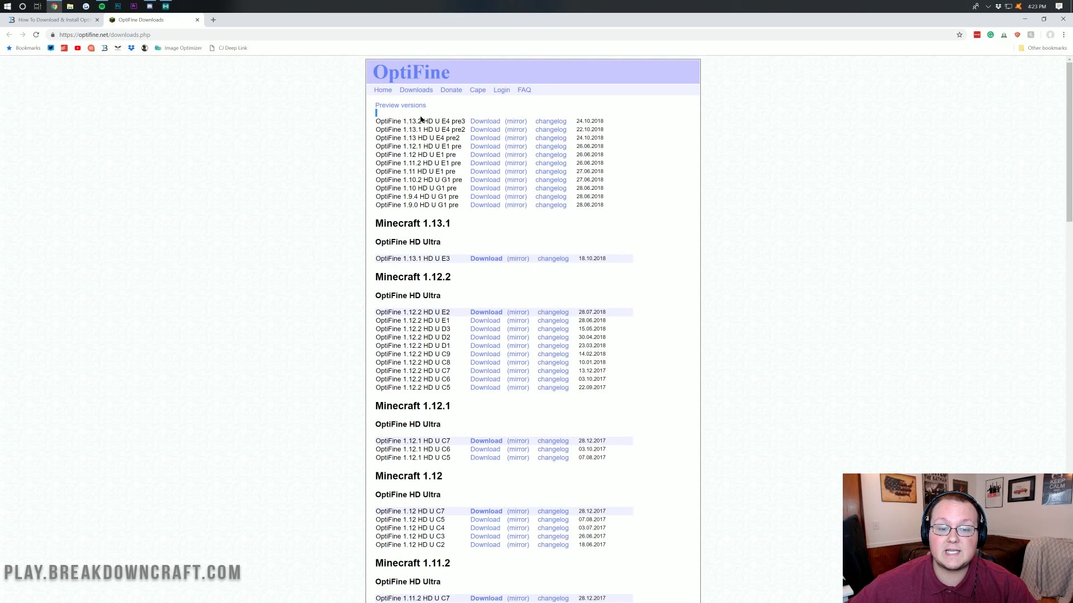
left_click_drag(423, 121, 375, 121)
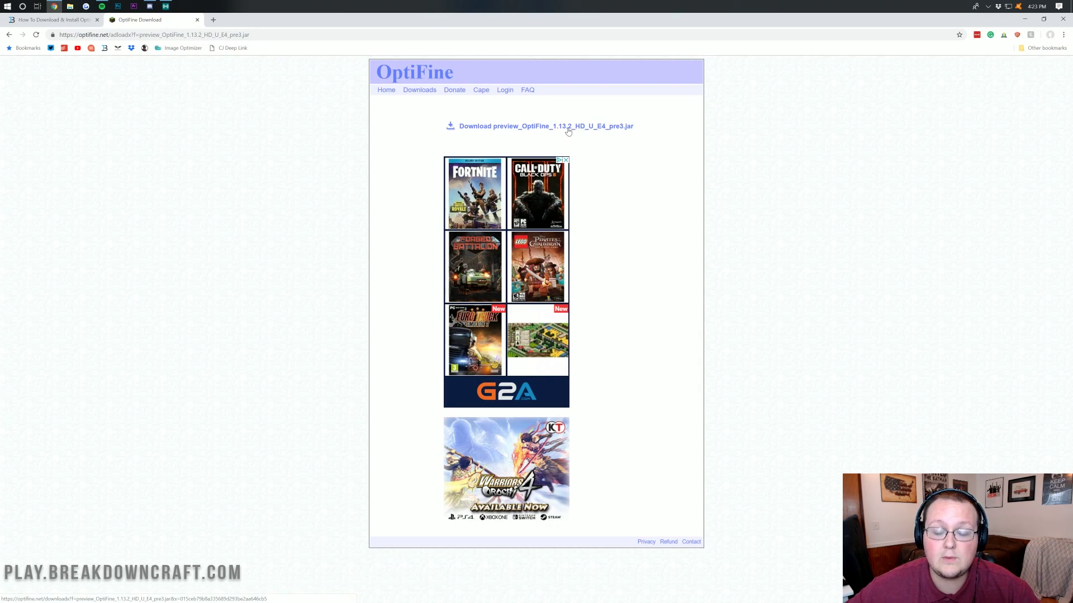
left_click(503, 132)
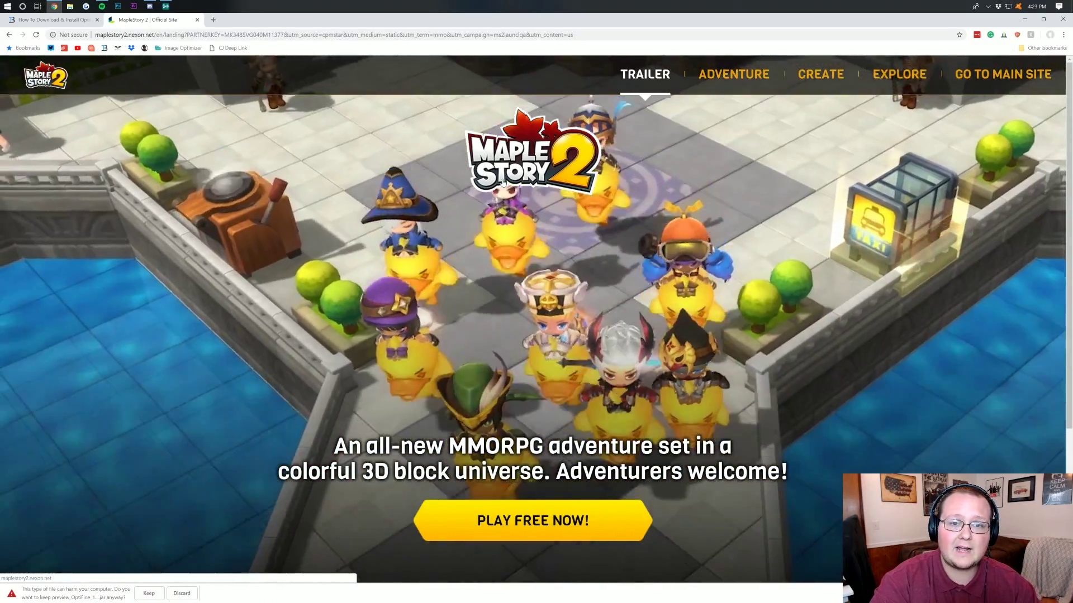
- Close the advert tab and keep the OptiFine 1.13.2 preview jar despite the warning
key("ctrl+w")
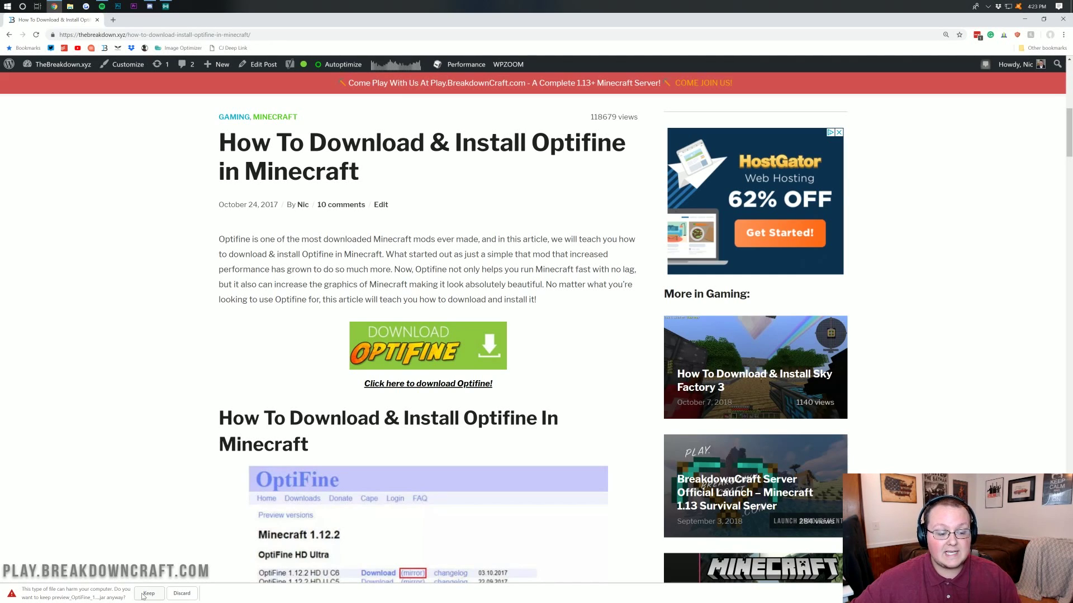
left_click(148, 597)
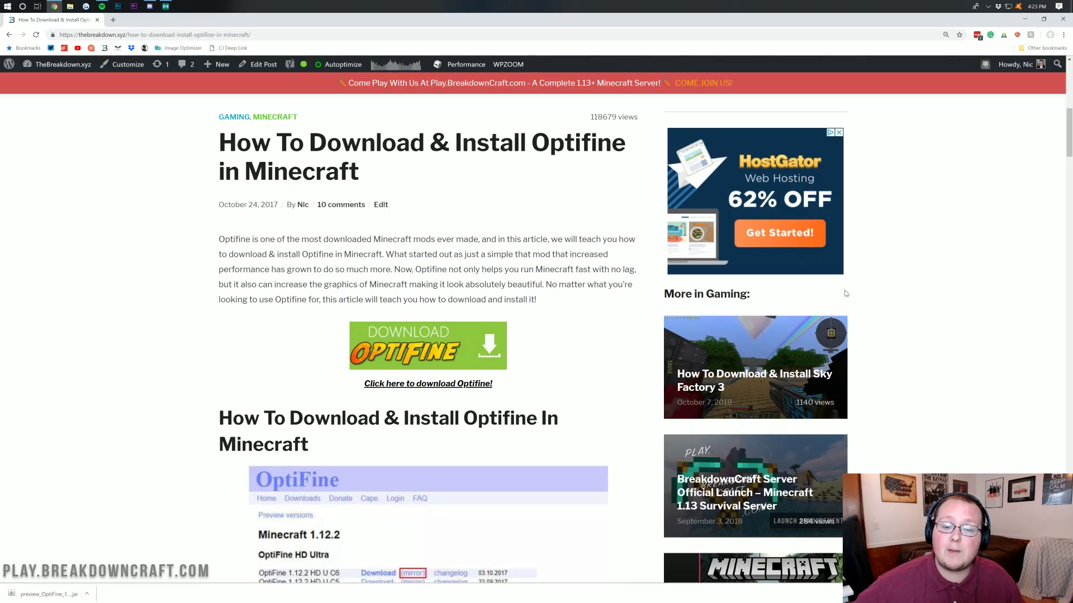
- Minimize Chrome and place the OptiFine jar in the middle of the desktop
left_click(1025, 20)
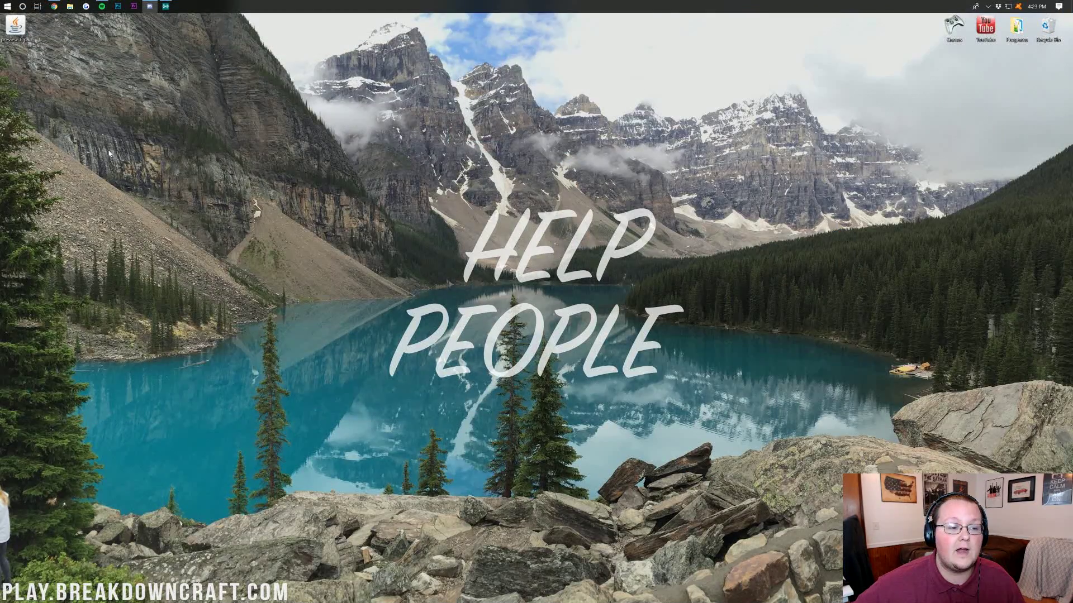
mouse_move(15, 25)
left_mouse_down()
mouse_move(110, 28)
mouse_move(423, 121)
mouse_move(514, 115)
left_mouse_up()
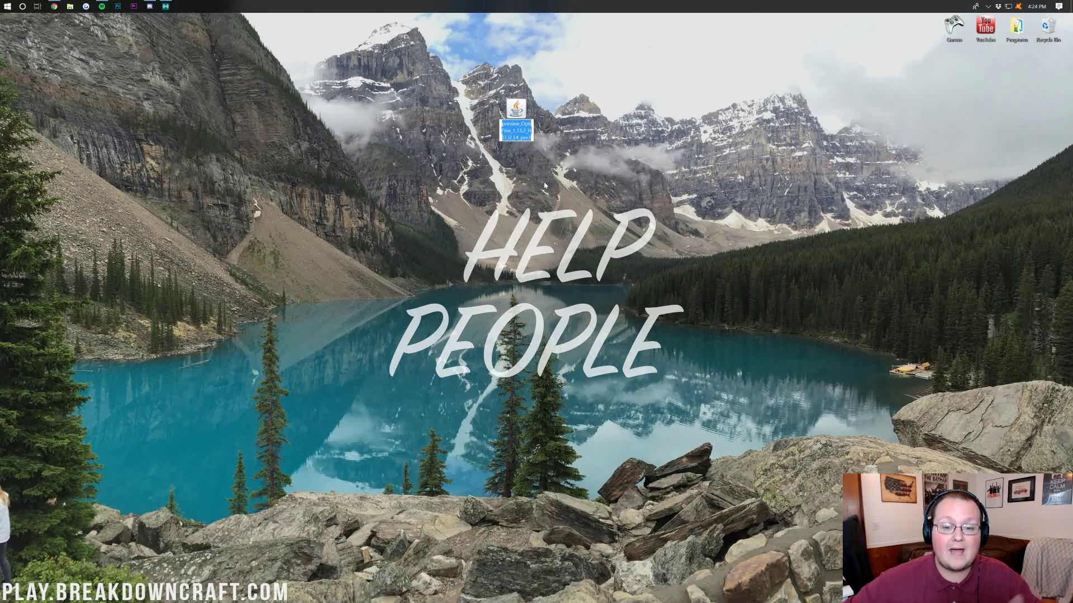
left_click(533, 162)
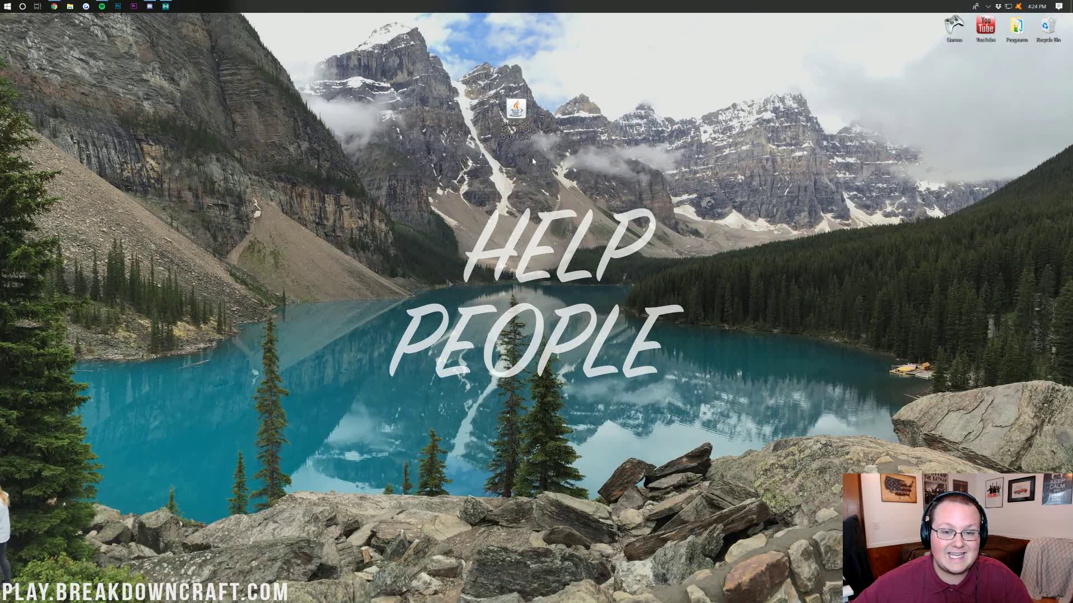
- Open %appdata% from the Run prompt, then close the folder window
key("super+r")
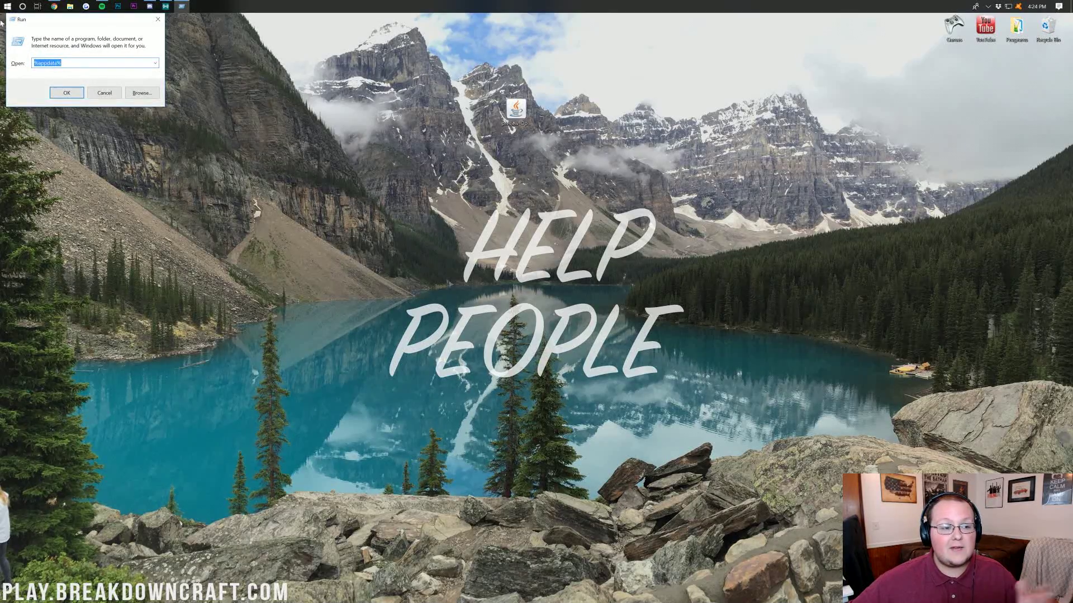
left_click_drag(36, 25, 448, 83)
type("%appdata%")
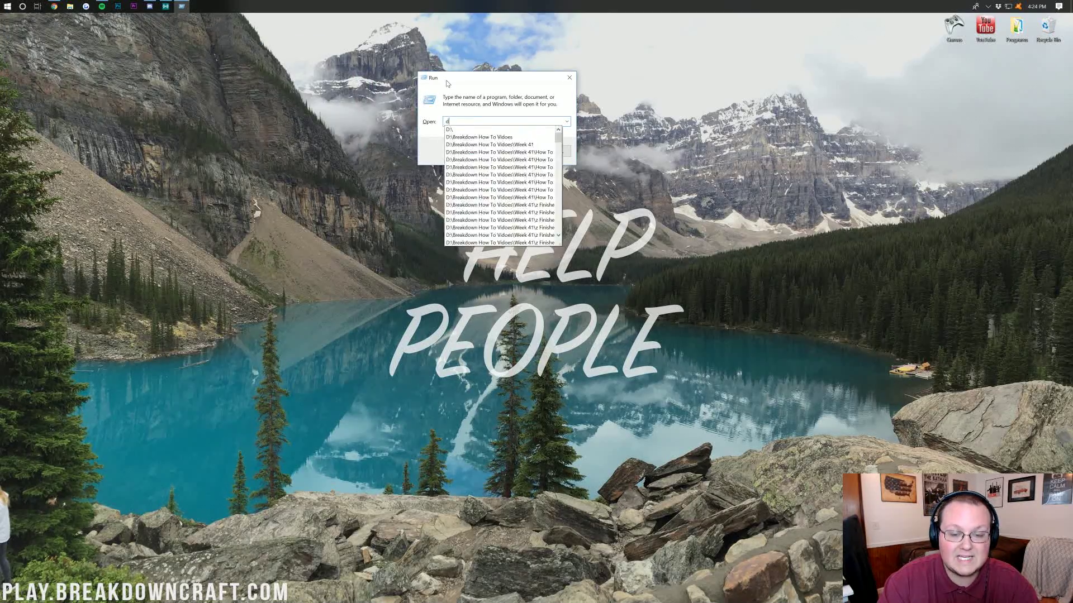
key("Return")
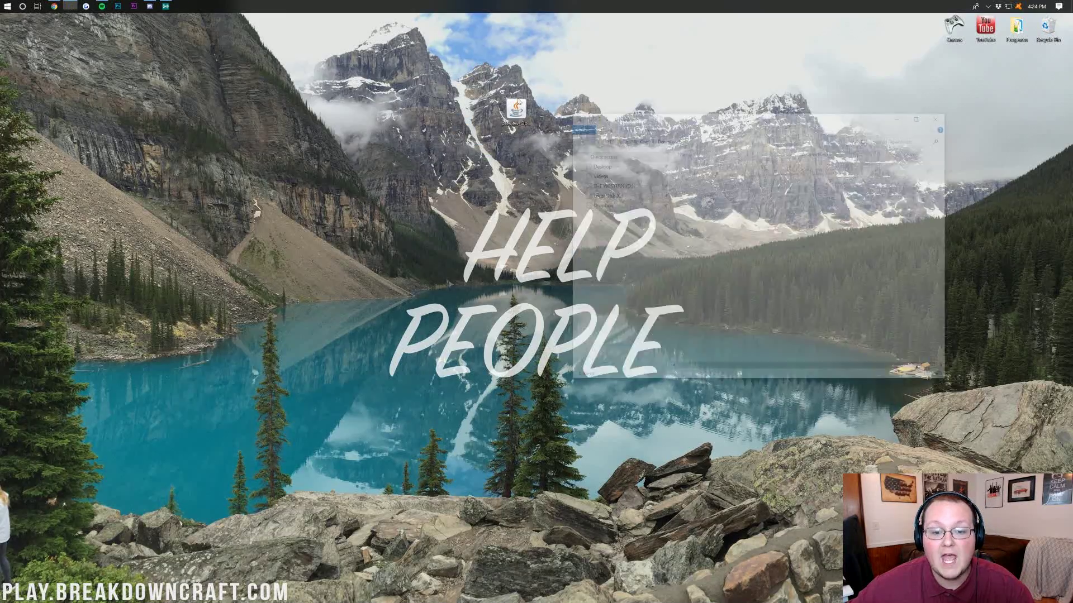
mouse_move(515, 111)
left_mouse_down()
mouse_move(729, 225)
mouse_move(756, 211)
mouse_move(740, 168)
mouse_move(760, 274)
mouse_move(460, 117)
mouse_move(522, 118)
left_mouse_up()
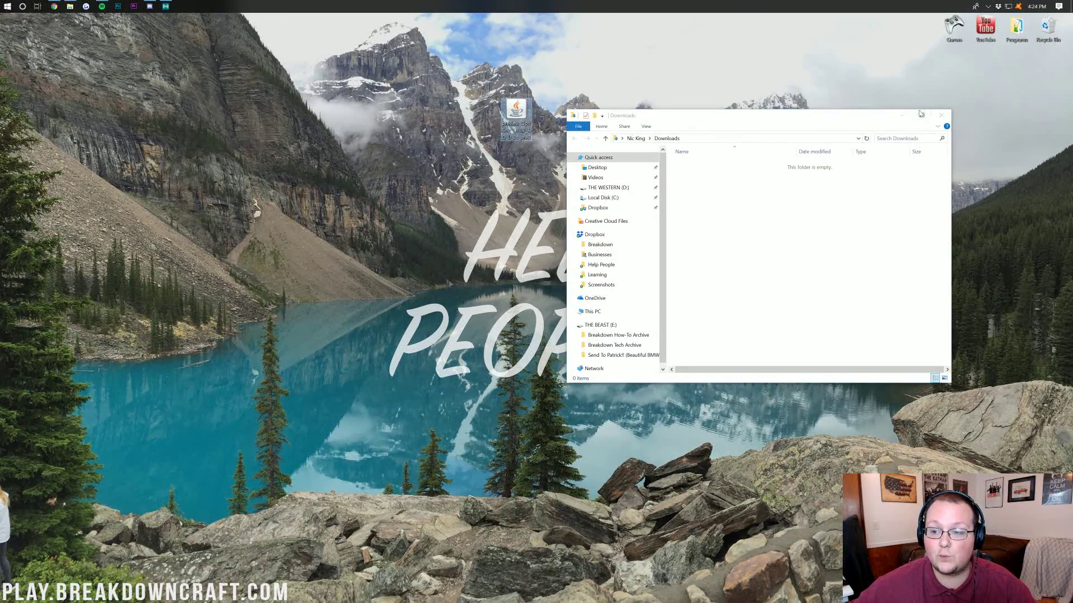
left_click(941, 115)
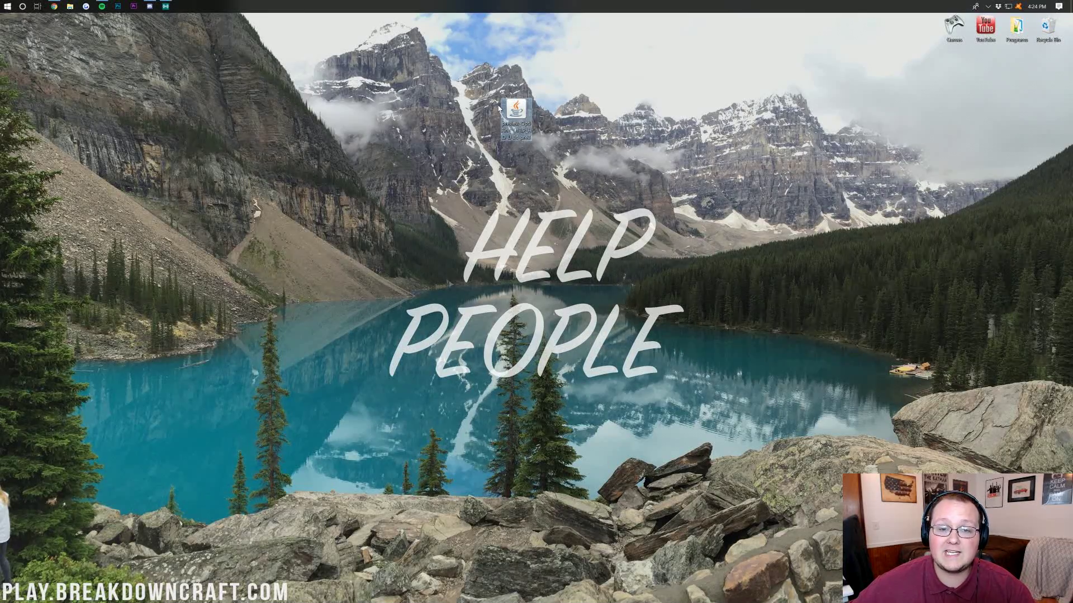
- Set the OptiFine jar to open with Java(TM) Platform SE binary
right_click(522, 114)
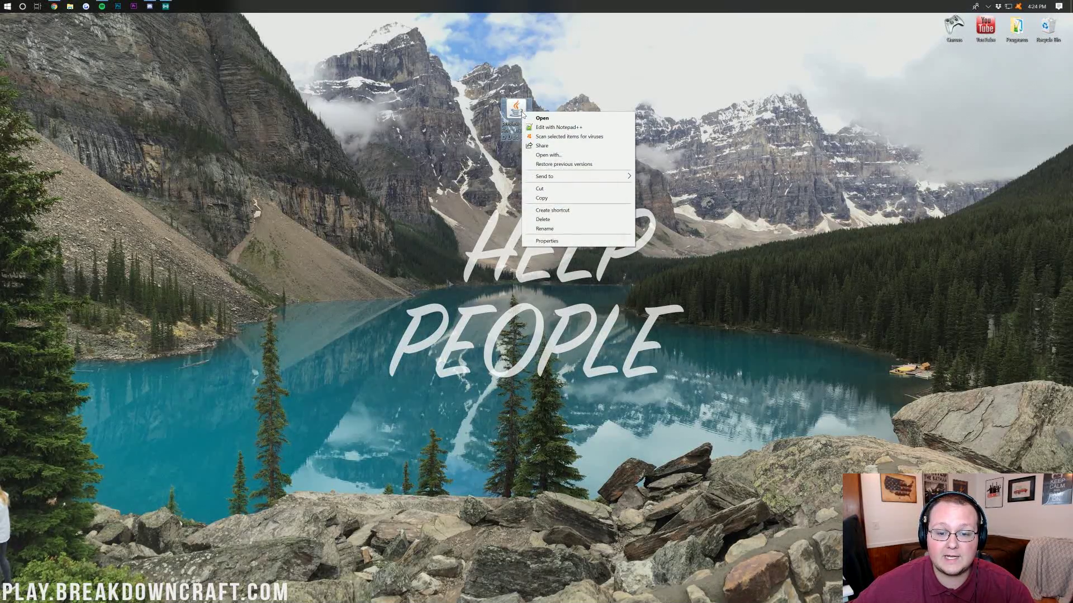
left_click(557, 156)
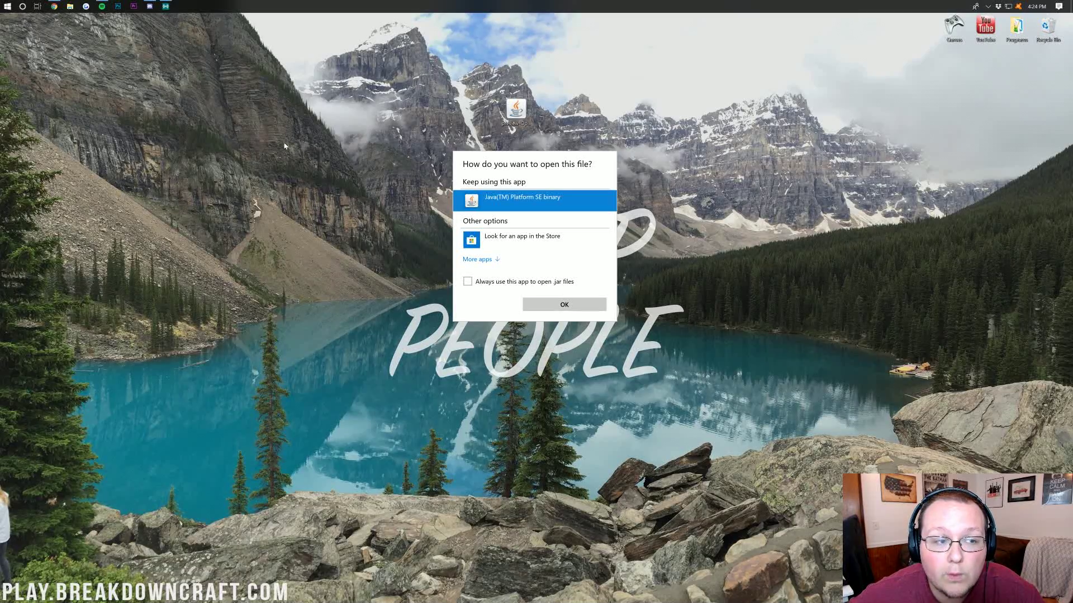
key("Escape")
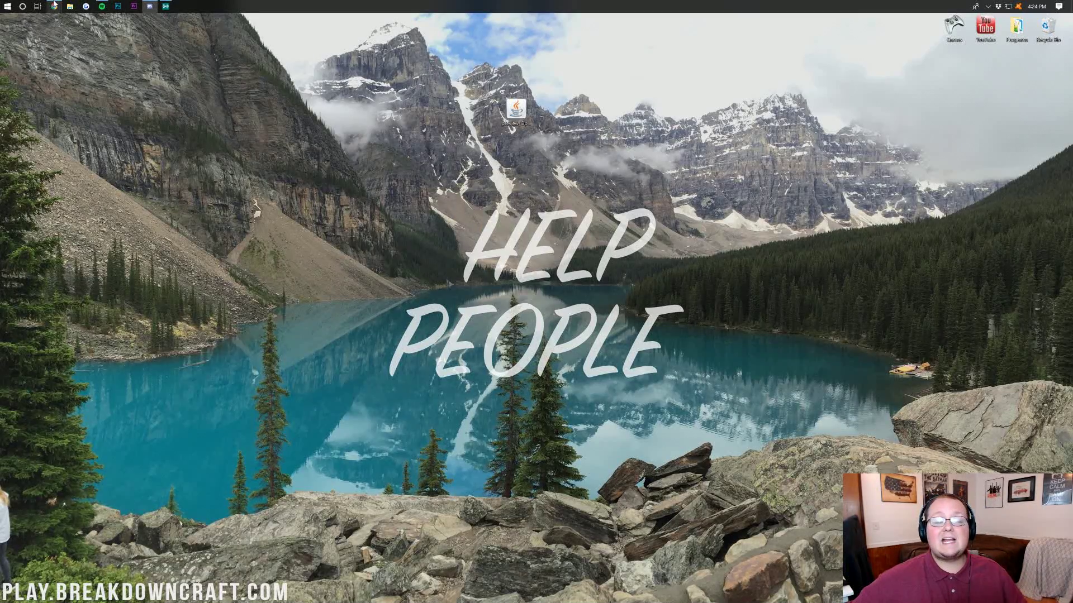
- Restore Chrome's Java SE Development Kit article, scroll through it and back up, then minimize Chrome
left_click(54, 4)
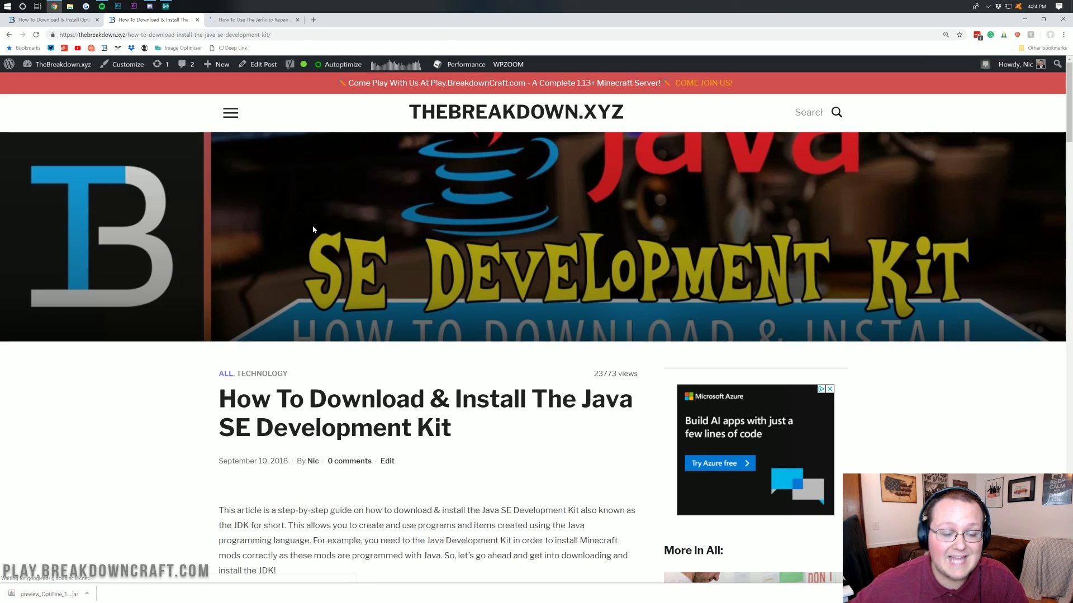
scroll(313, 229, "down", 4)
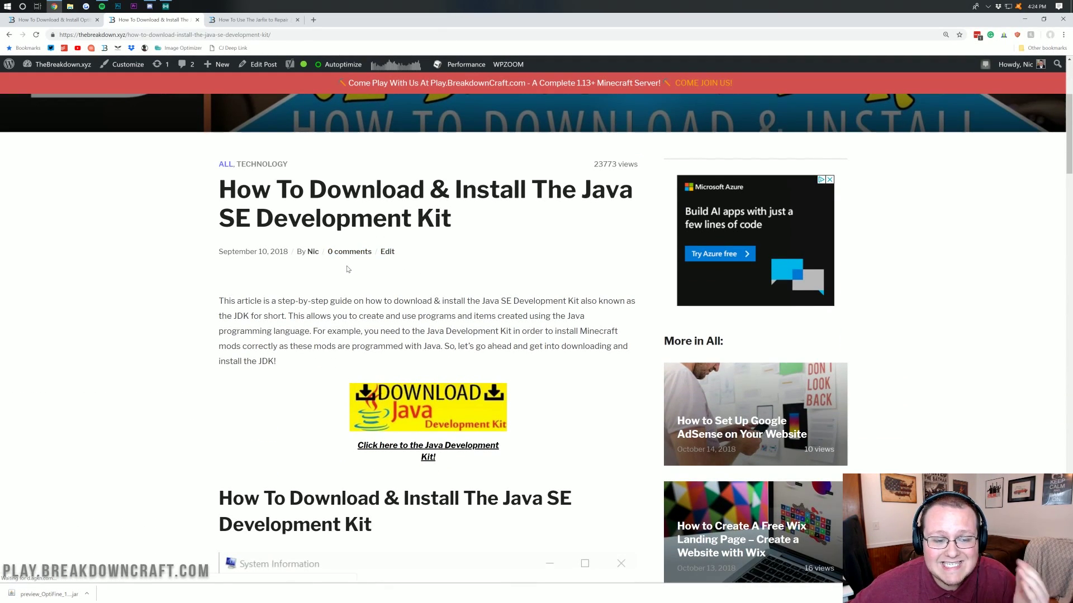
scroll(346, 270, "down", 1)
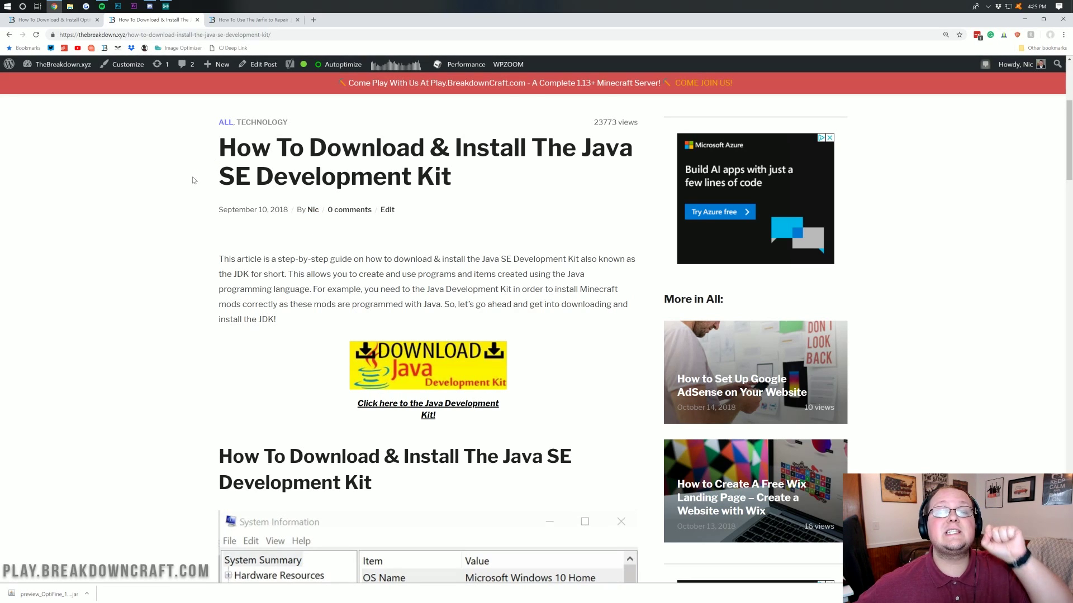
scroll(175, 162, "down", 4)
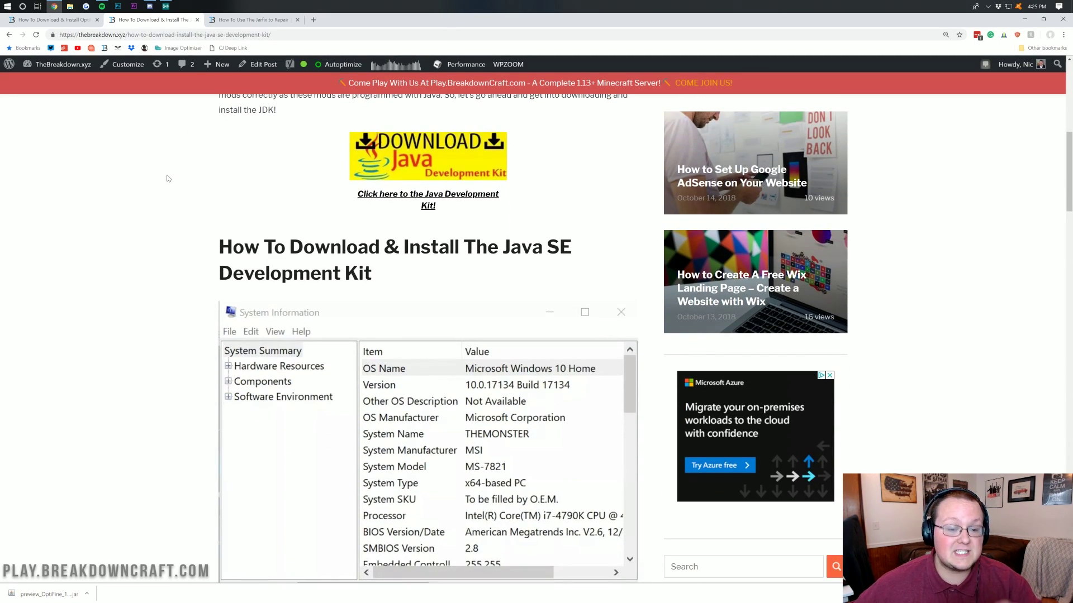
scroll(168, 223, "down", 2)
scroll(163, 259, "down", 1)
scroll(197, 282, "down", 4)
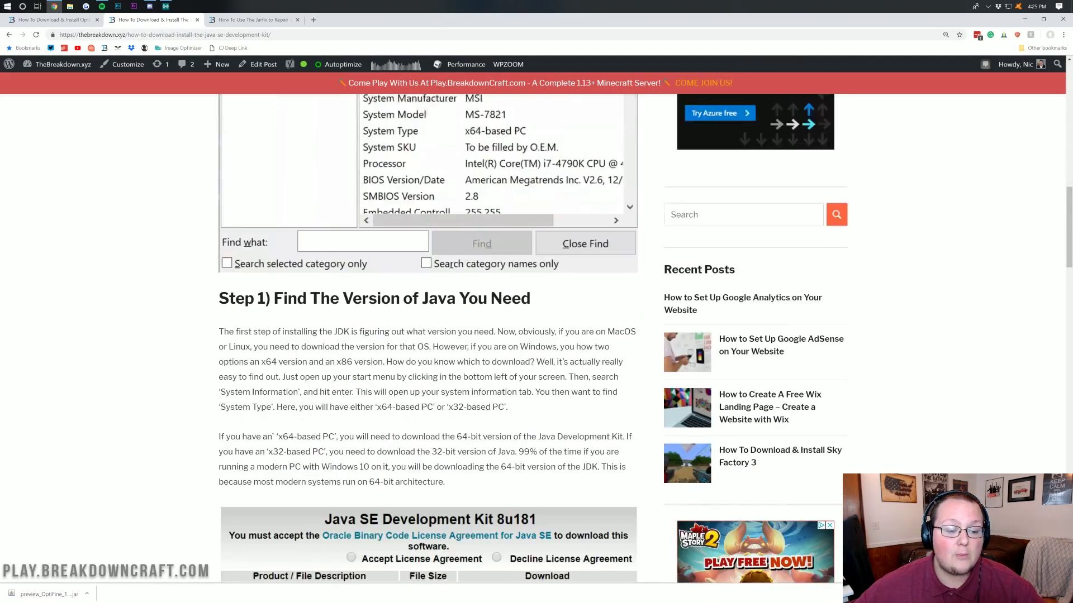
scroll(338, 294, "down", 12)
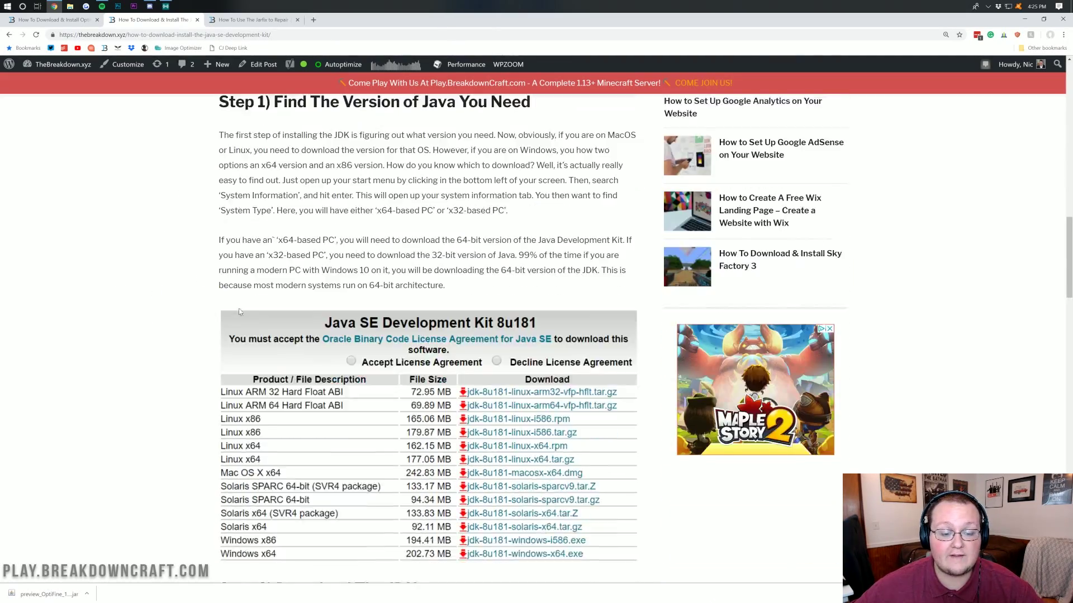
scroll(338, 295, "up", 20)
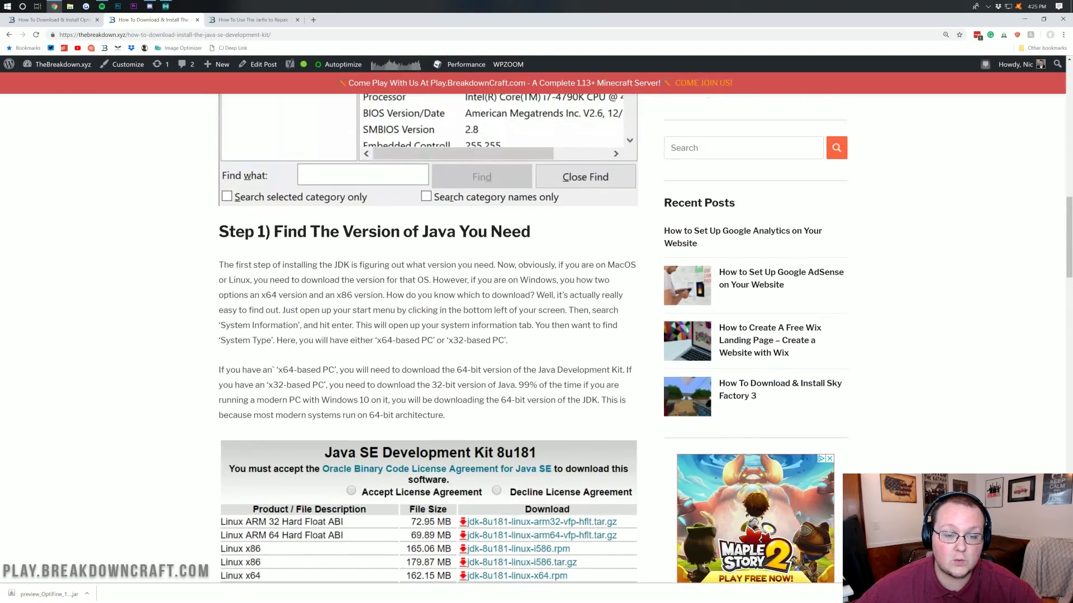
scroll(338, 295, "up", 6)
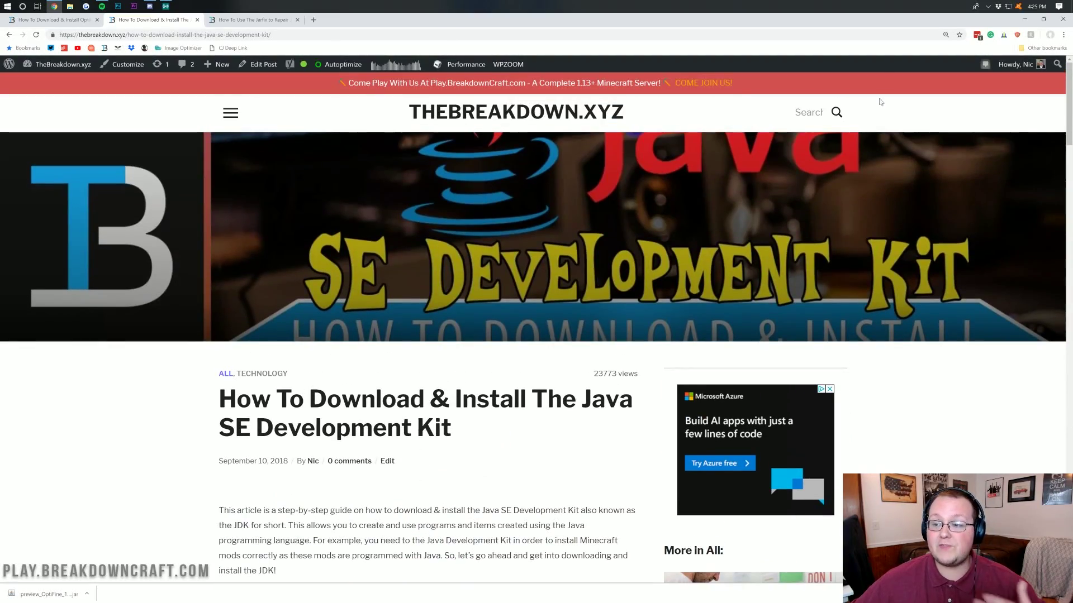
left_click(1024, 19)
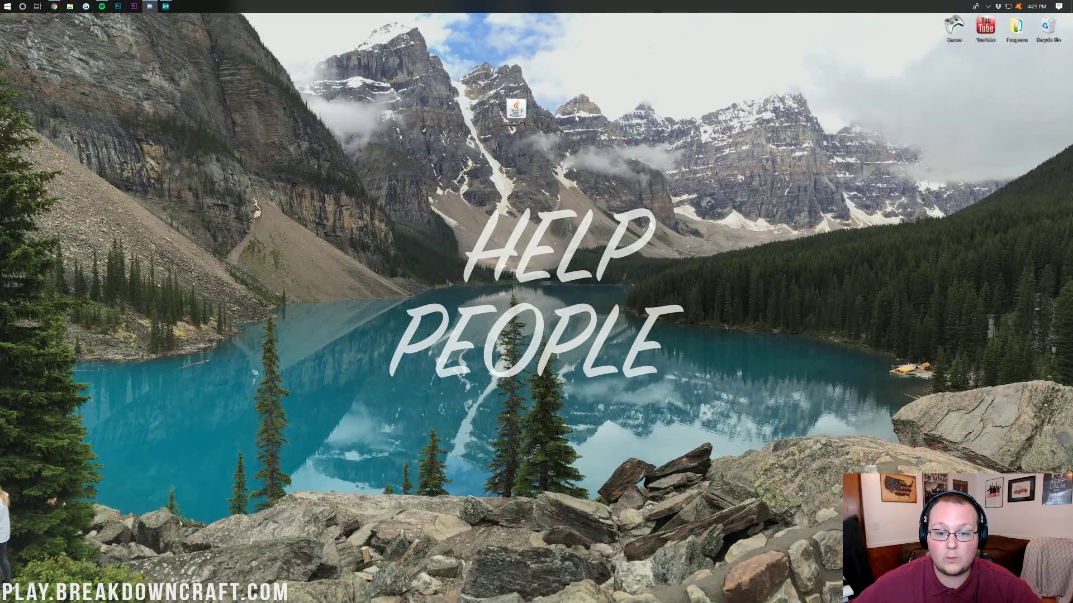
- Run the OptiFine jar with Java(TM) Platform SE binary to launch the installer, then return to Chrome
right_click(517, 114)
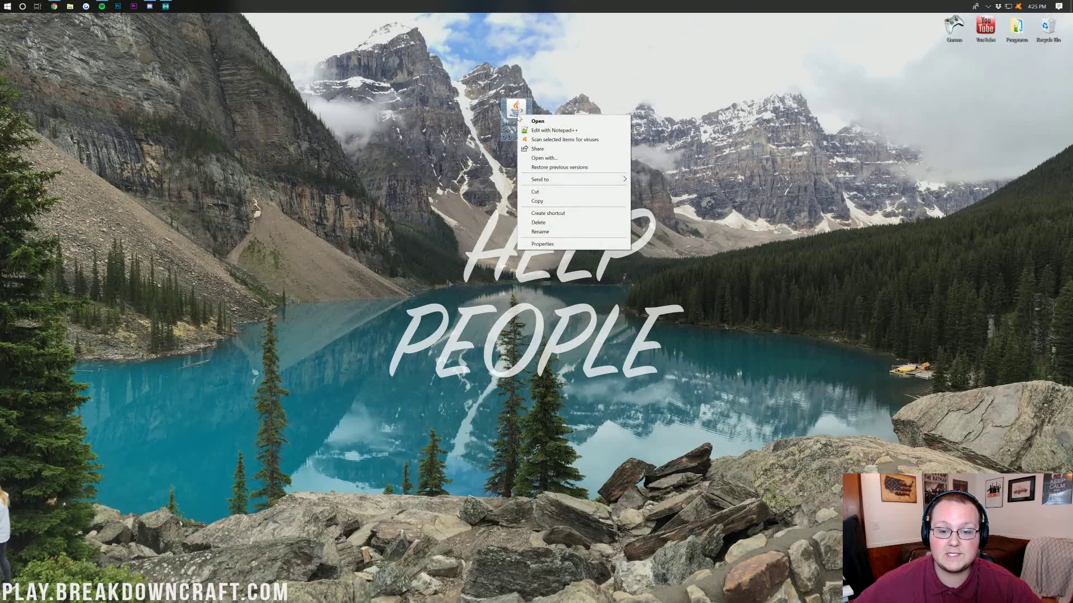
left_click(532, 159)
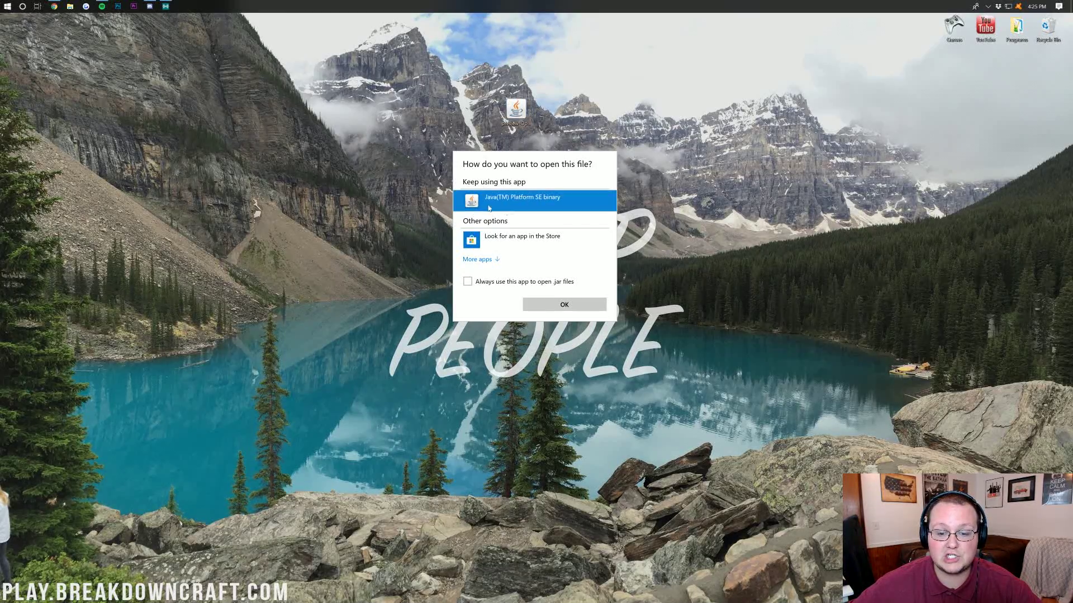
double_click(511, 207)
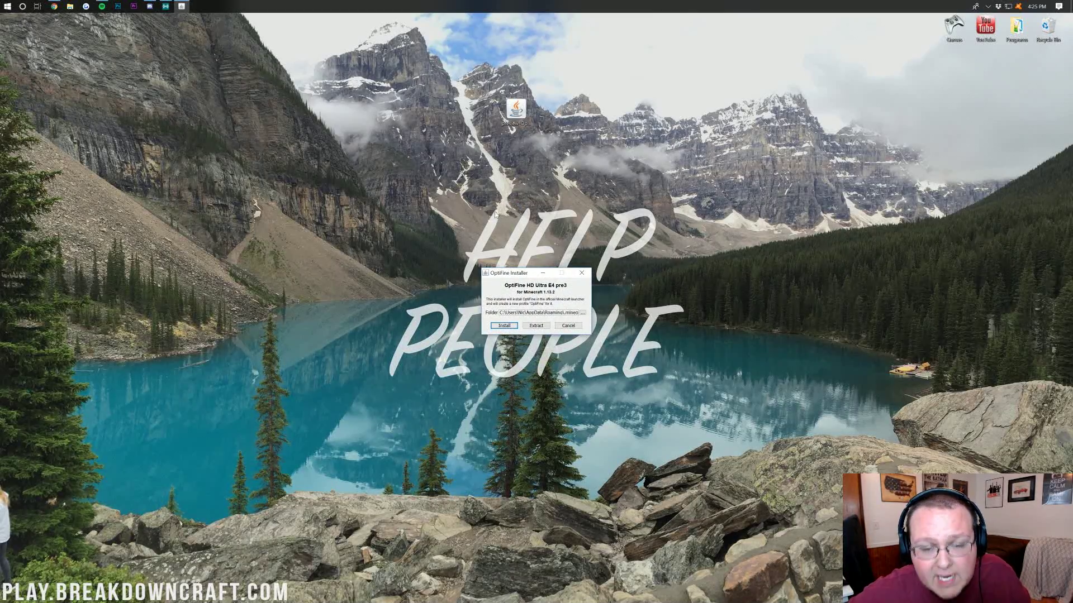
left_click(54, 6)
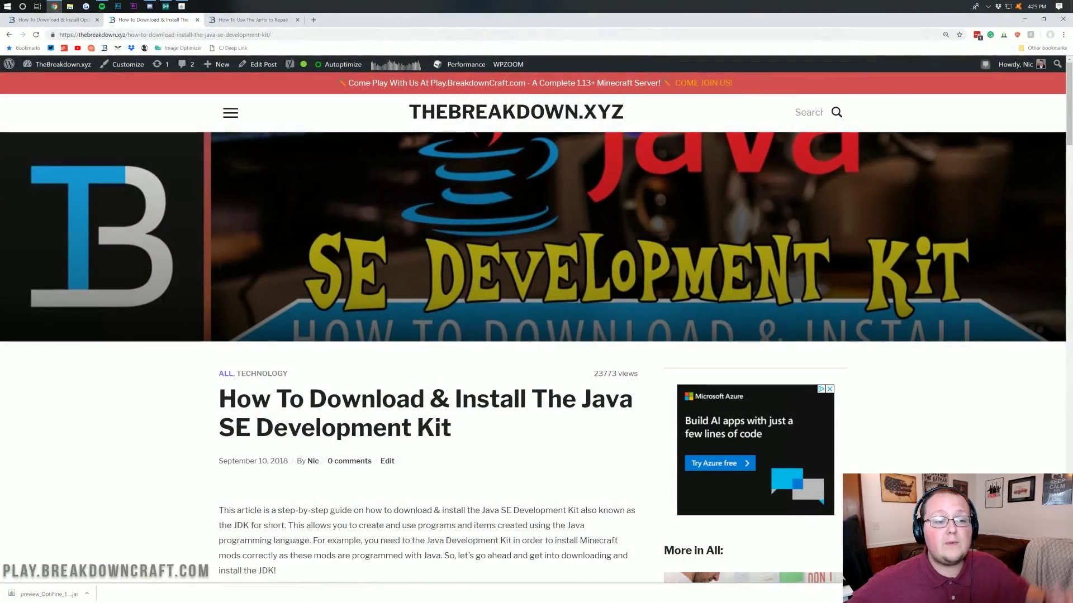
- Read through the 'How To Use The Jarfix to Repair .jar Files' article, then minimize Chrome
left_click(257, 20)
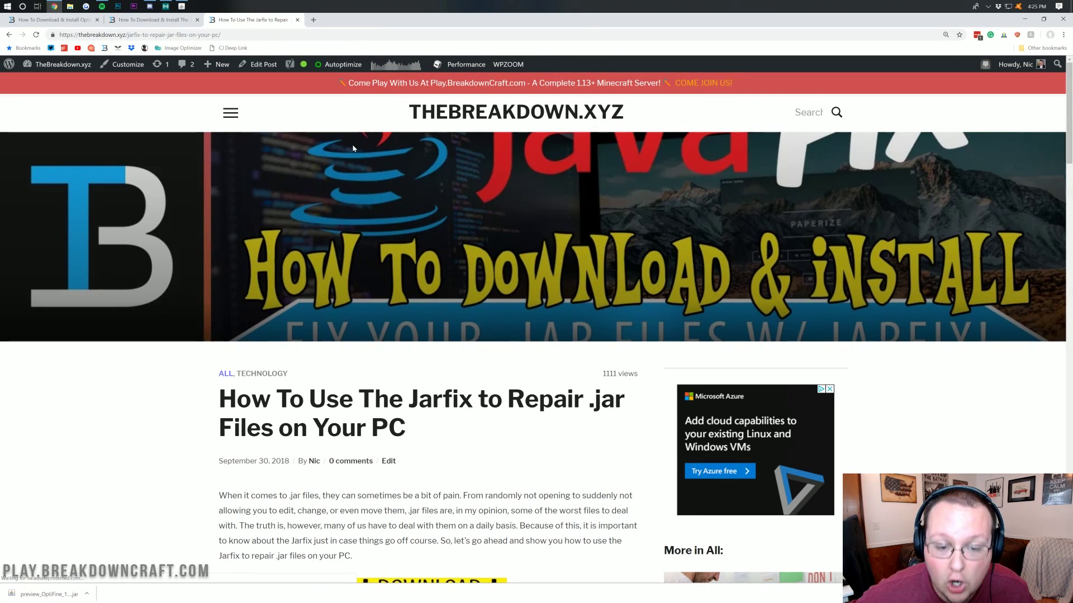
scroll(360, 209, "down", 5)
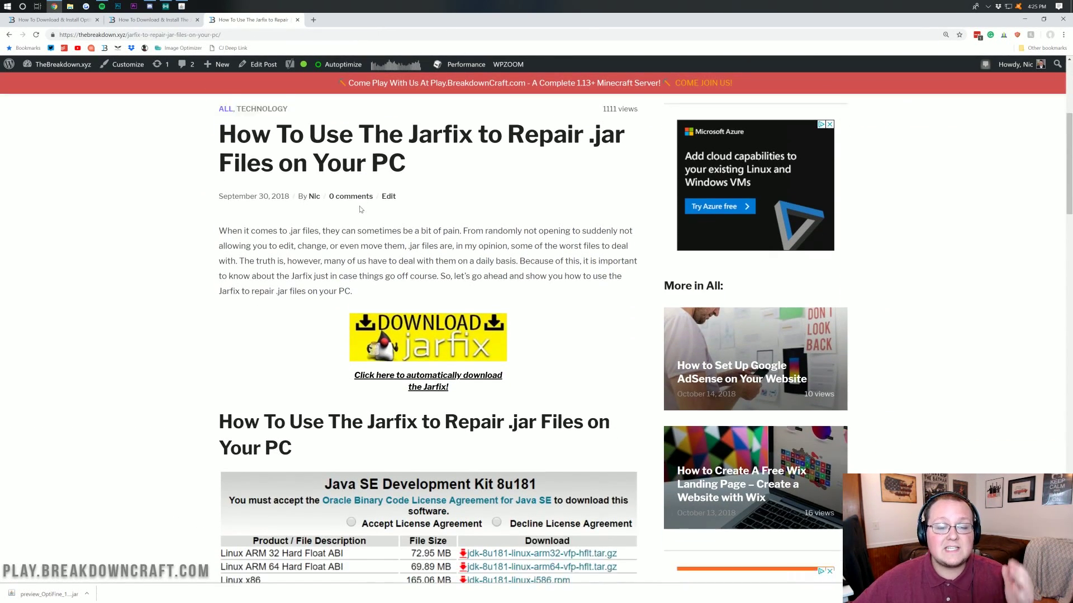
scroll(360, 209, "down", 2)
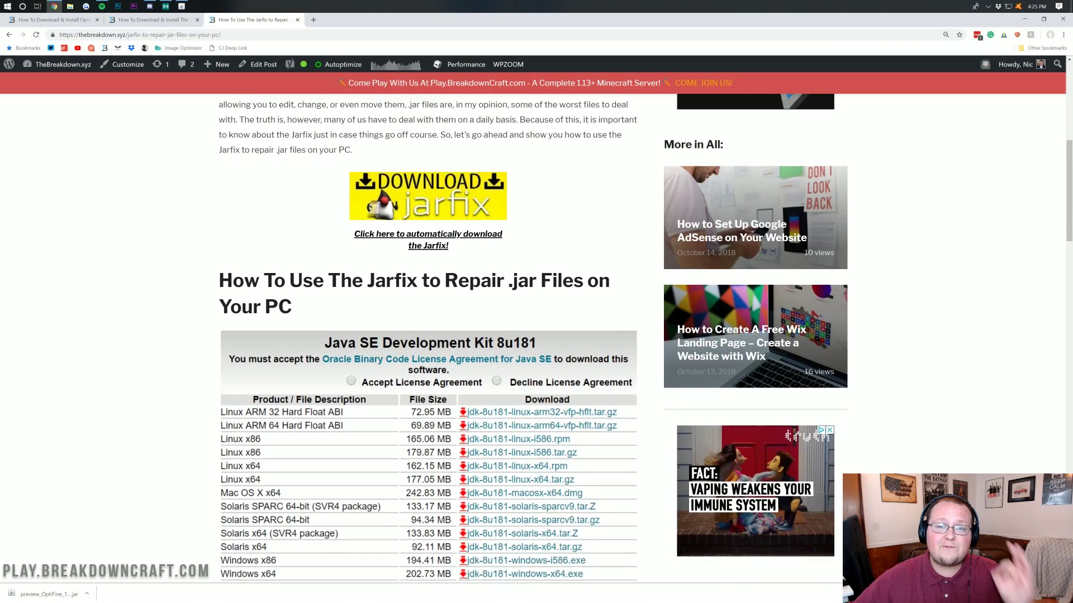
scroll(352, 223, "down", 2)
scroll(351, 223, "up", 5)
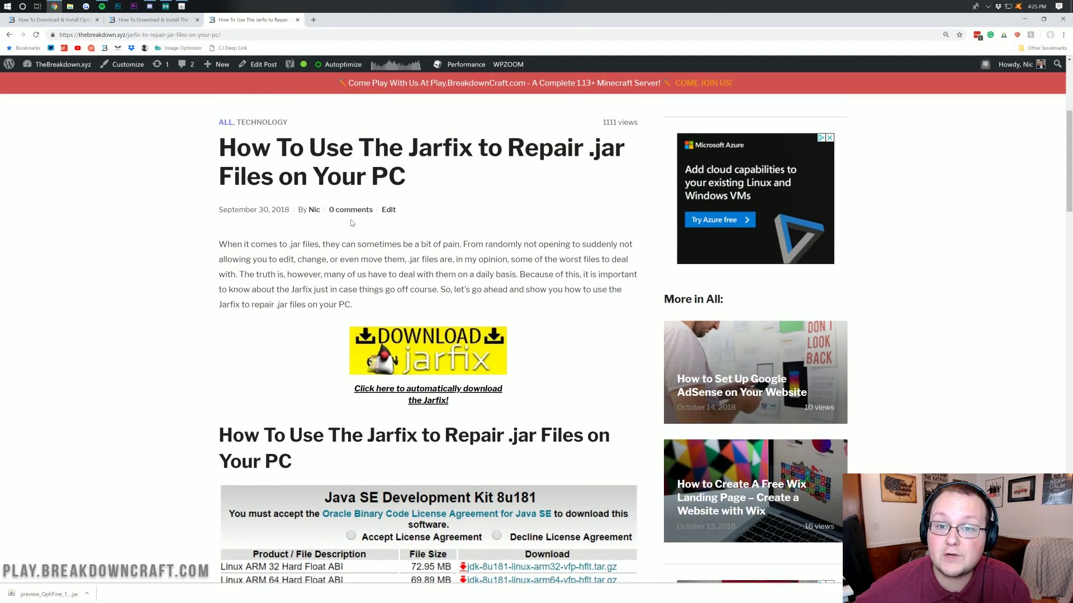
scroll(352, 223, "down", 1)
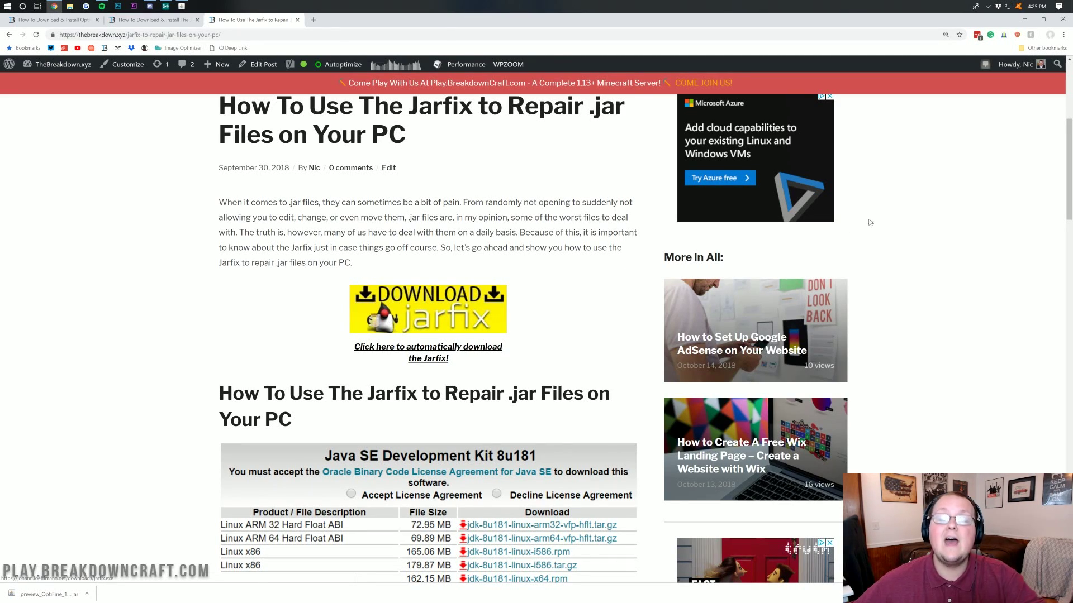
left_click(1024, 20)
- Install OptiFine HD Ultra E4 pre3 into Minecraft 1.13.2 and dismiss the success message
left_click_drag(514, 269, 490, 150)
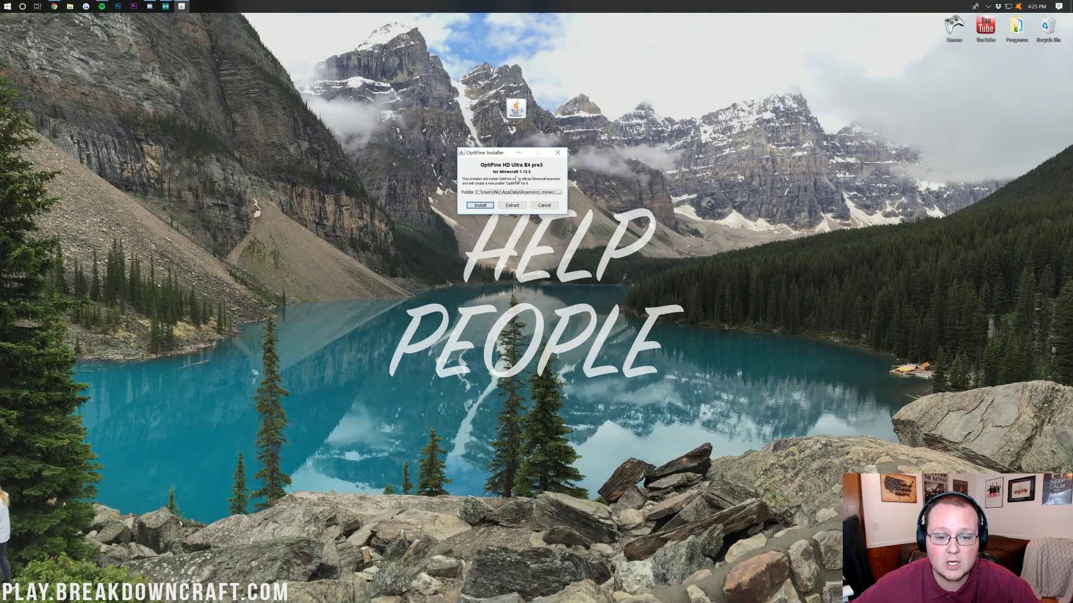
left_click(476, 206)
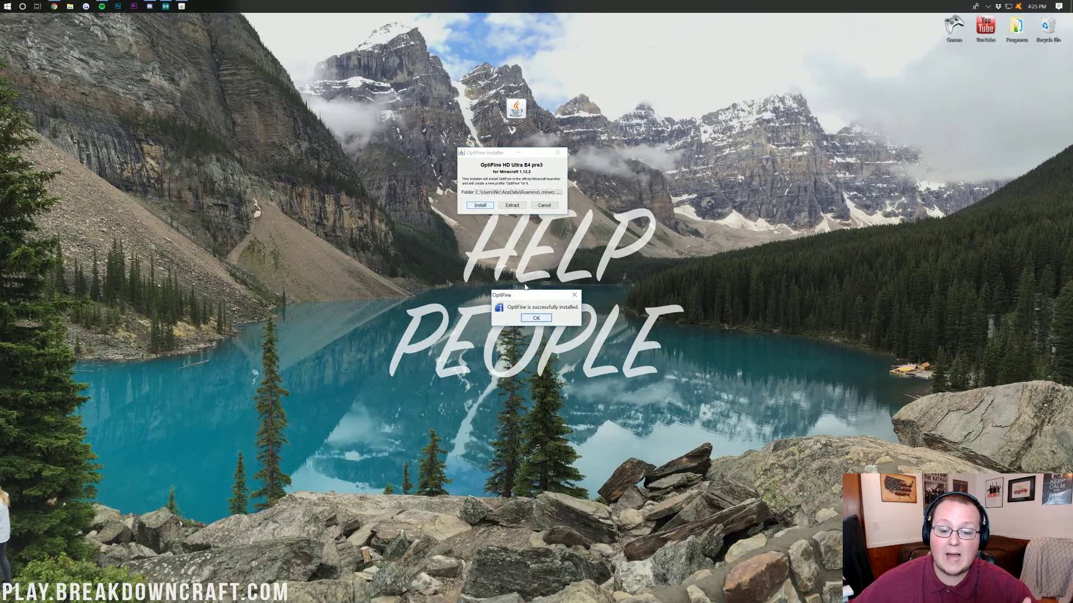
left_click_drag(520, 296, 499, 171)
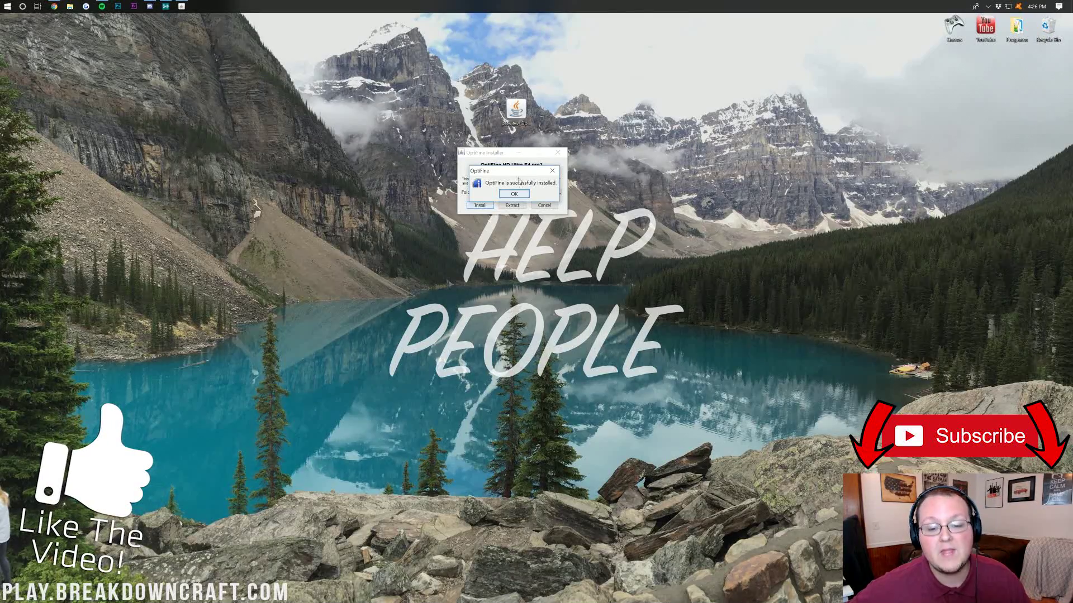
left_click(509, 195)
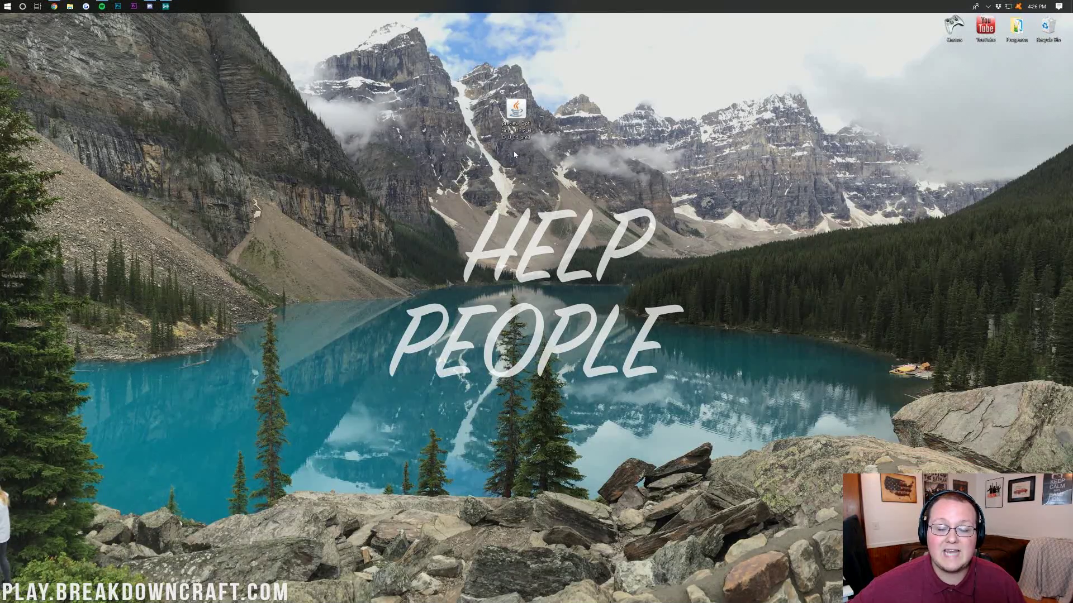
- Launch Minecraft from the shortcut in the desktop Games folder, then close that folder
double_click(952, 28)
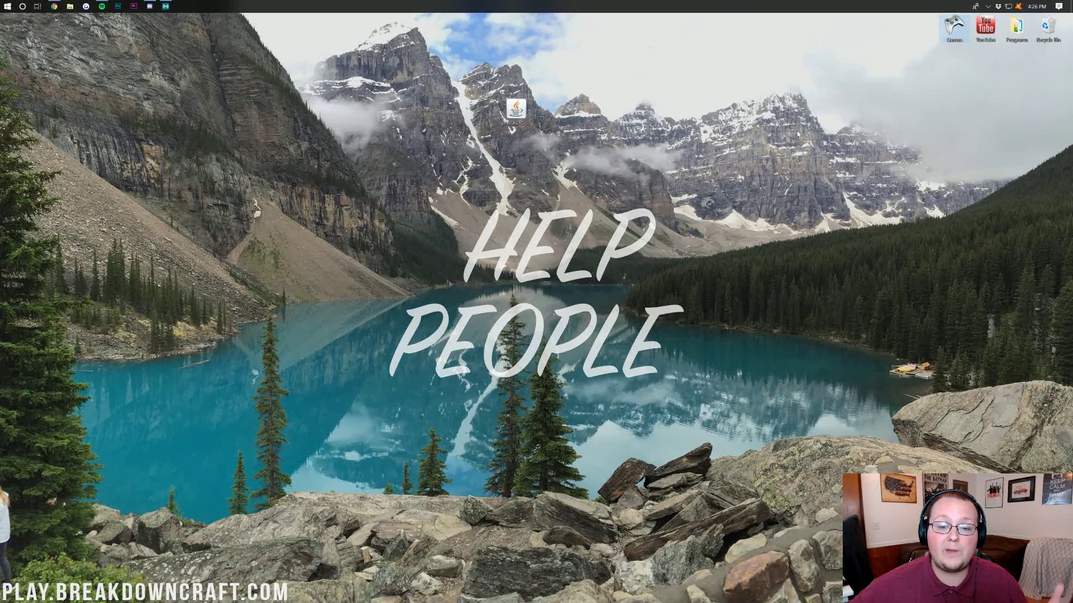
double_click(710, 234)
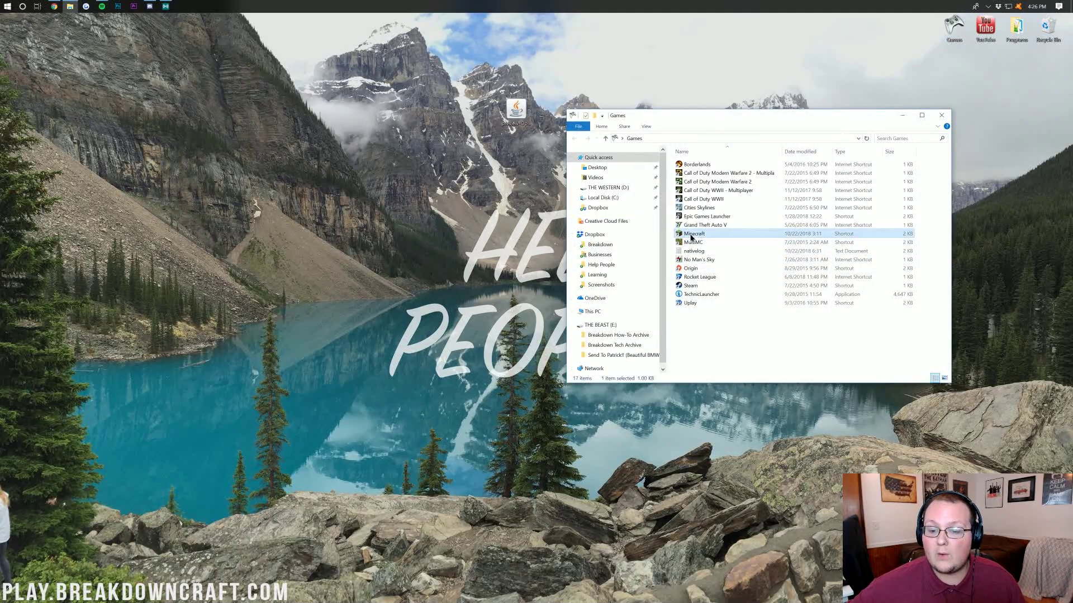
left_click(944, 117)
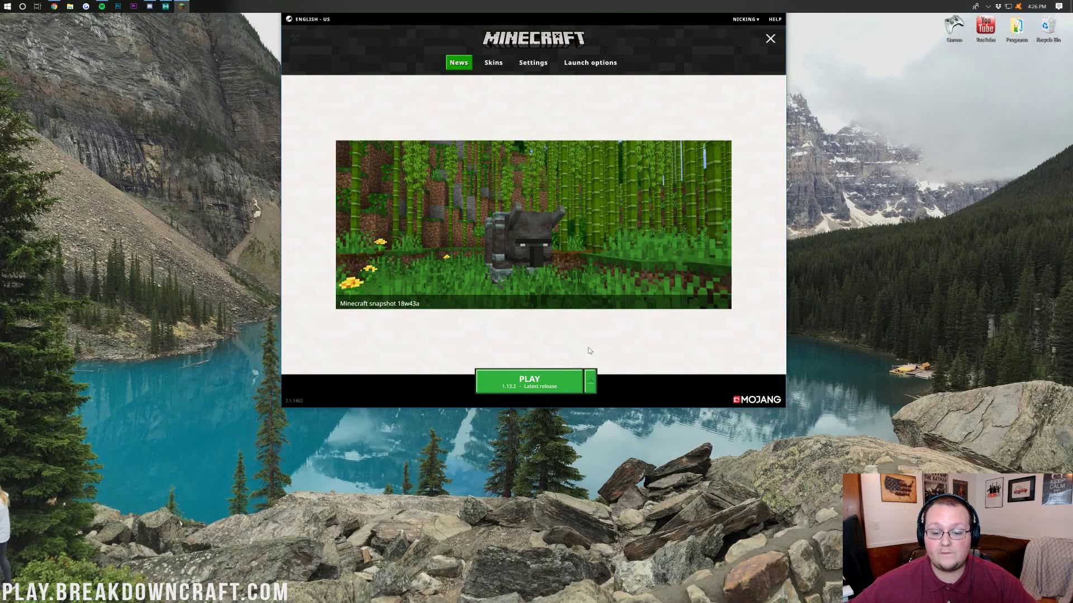
- Confirm the OptiFine version appears in the version list, then go to Launch options
left_click(592, 382)
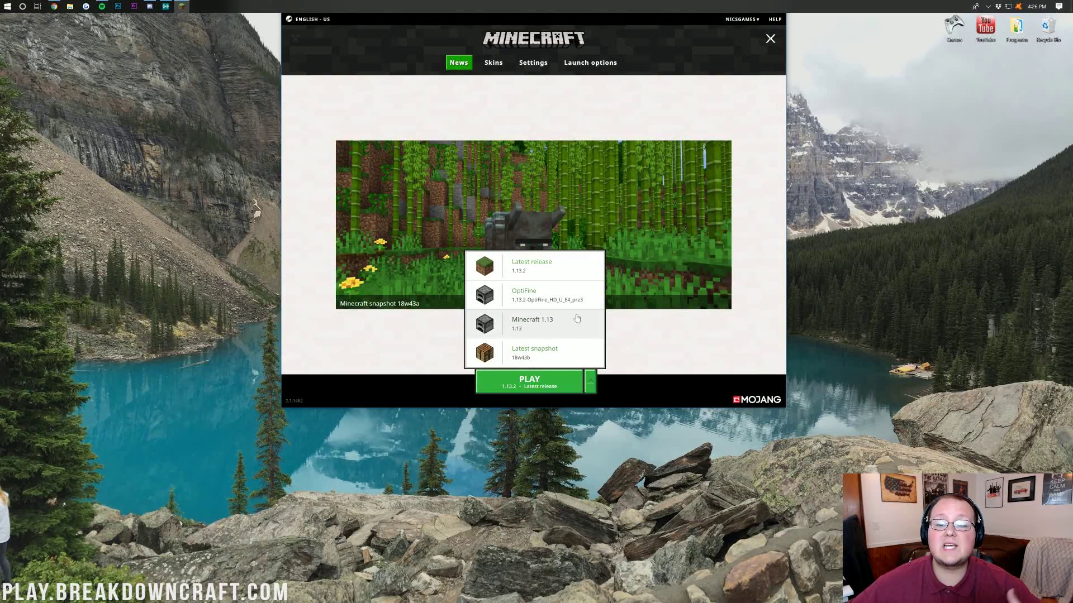
left_click(771, 36)
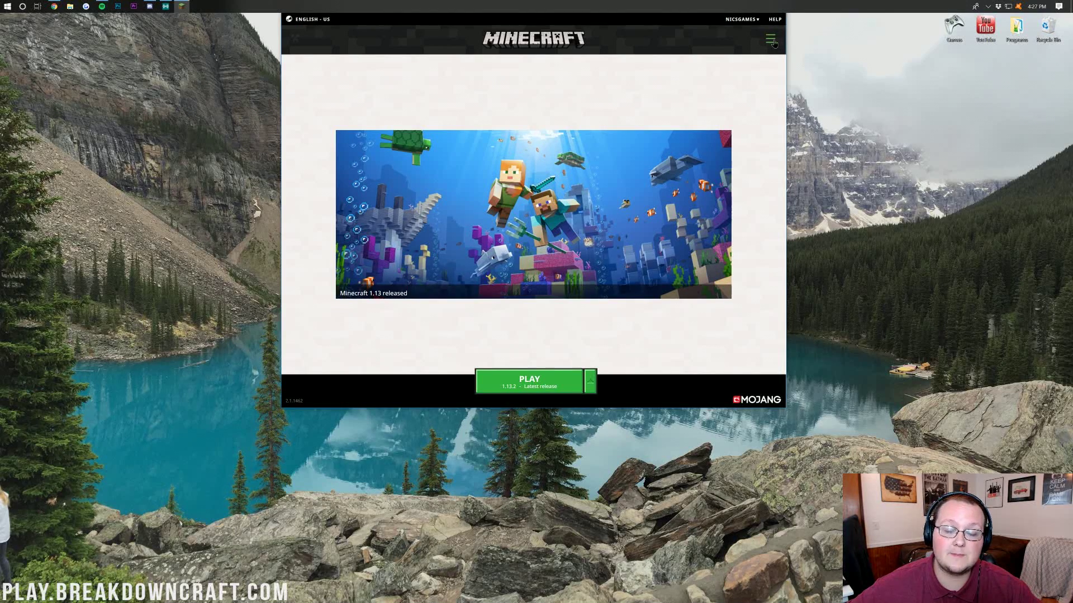
left_click(771, 39)
left_click(598, 64)
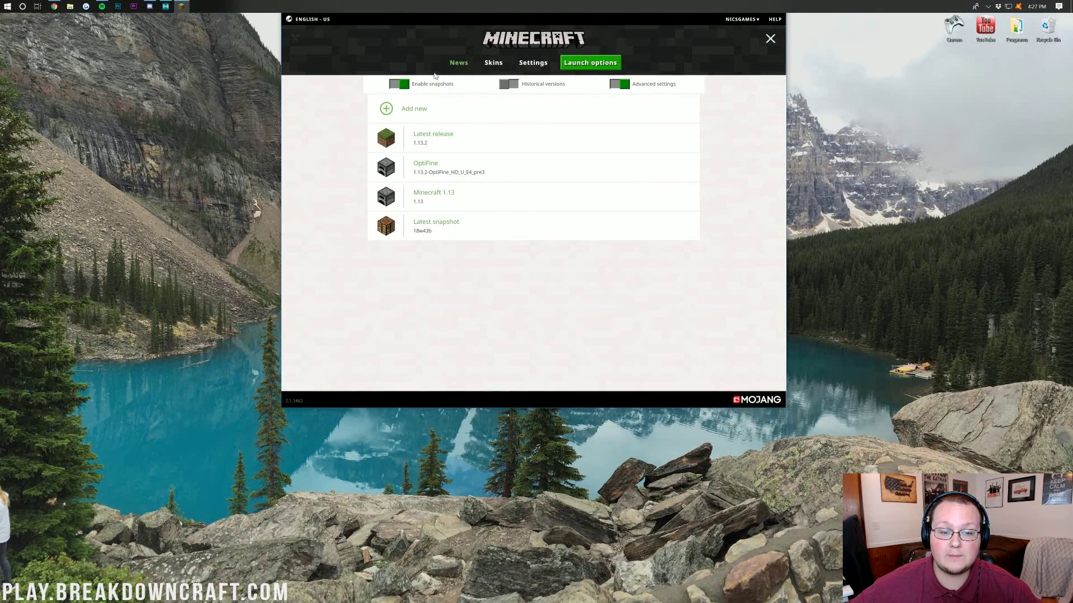
- Add a new profile named Play.BreakdownCraft.com using version 1.13.2-OptiFine_HD_U_E4_pre3
left_click(430, 110)
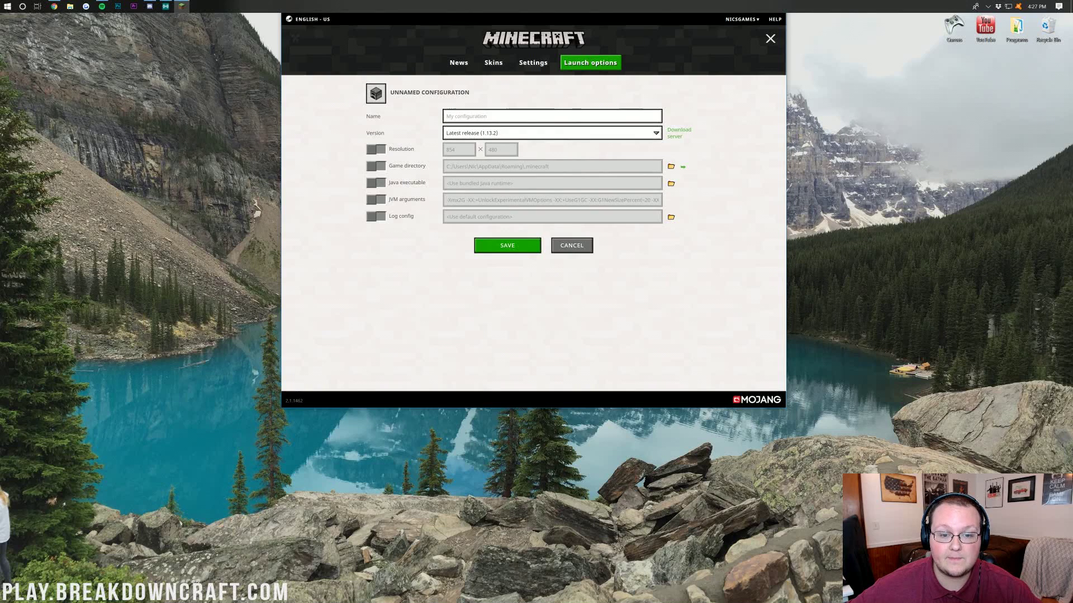
type("P")
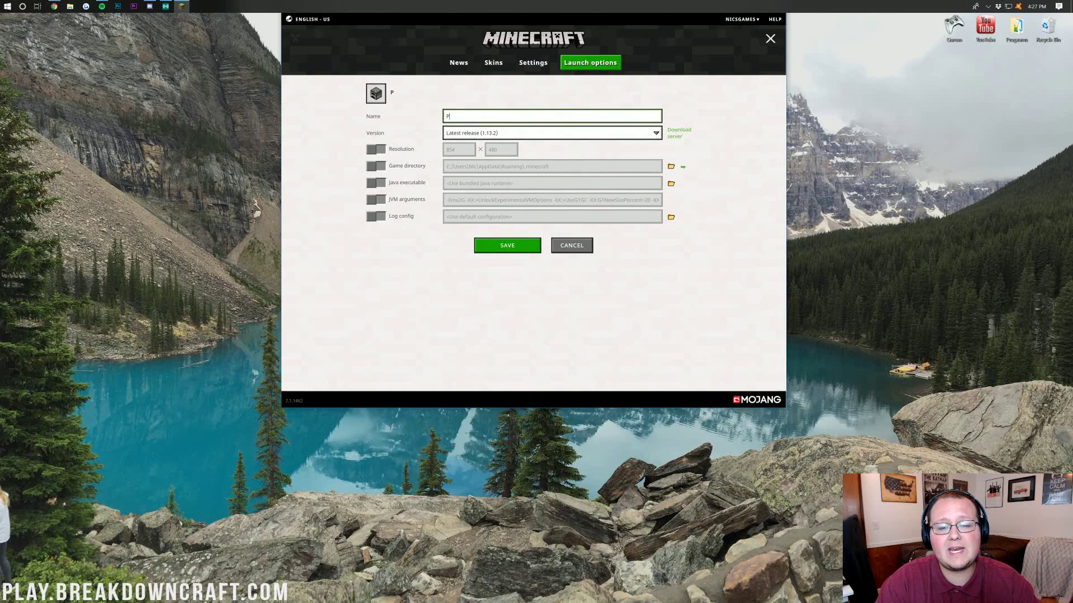
type("lay.BreakdownCraft.com")
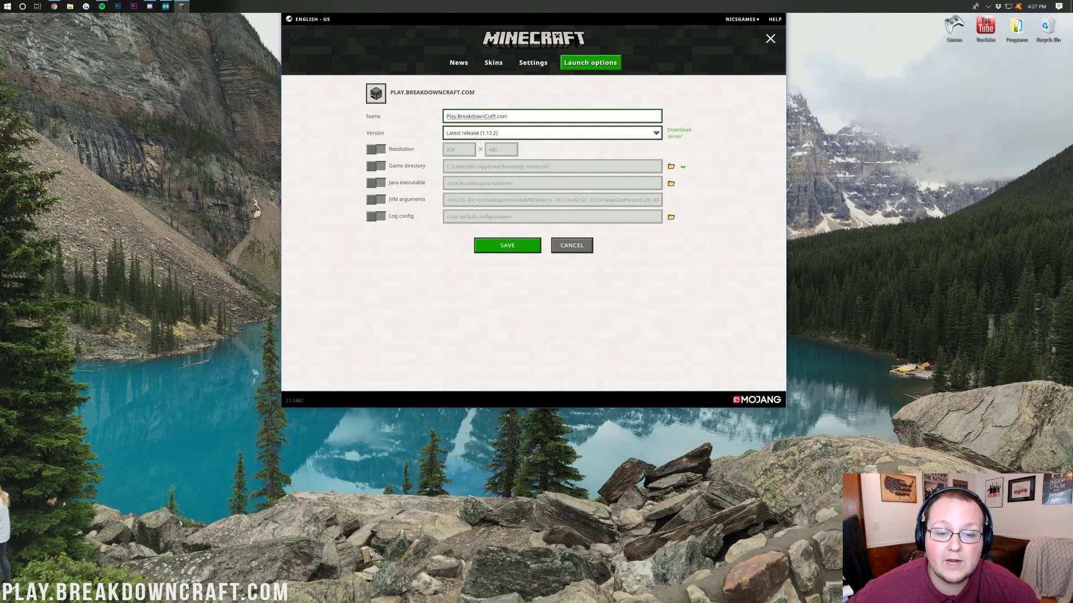
left_click(469, 134)
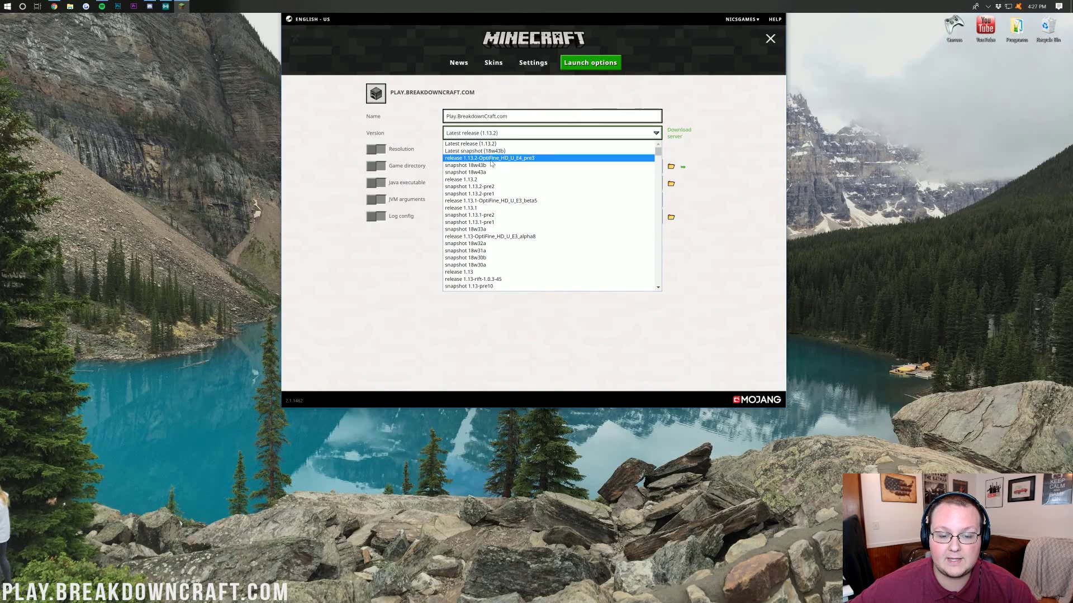
left_click(490, 159)
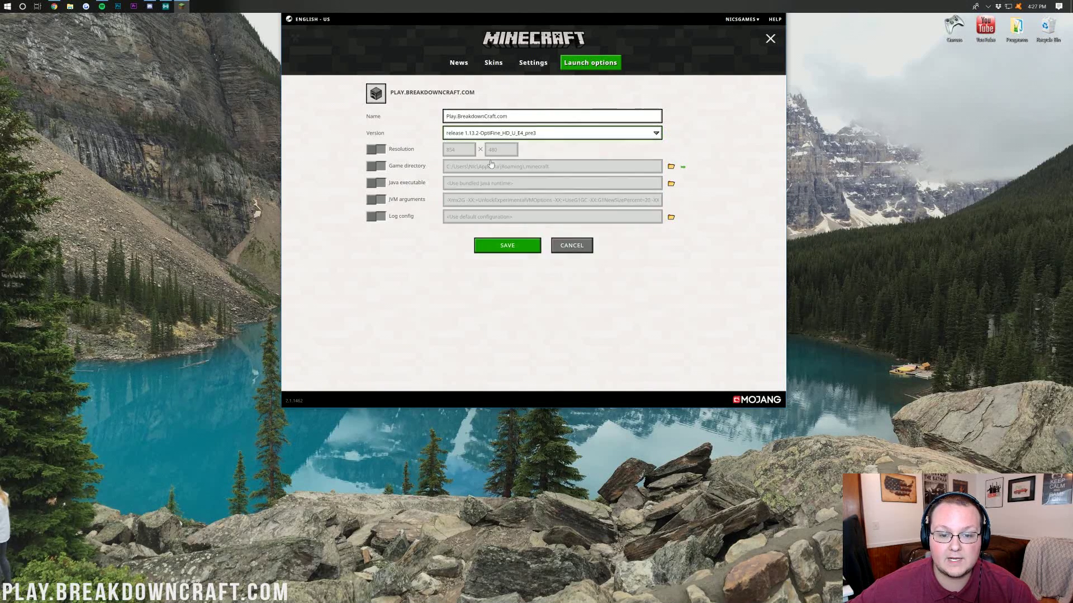
- Enable a custom 1920 × 1080 resolution and save the profile
left_click(373, 150)
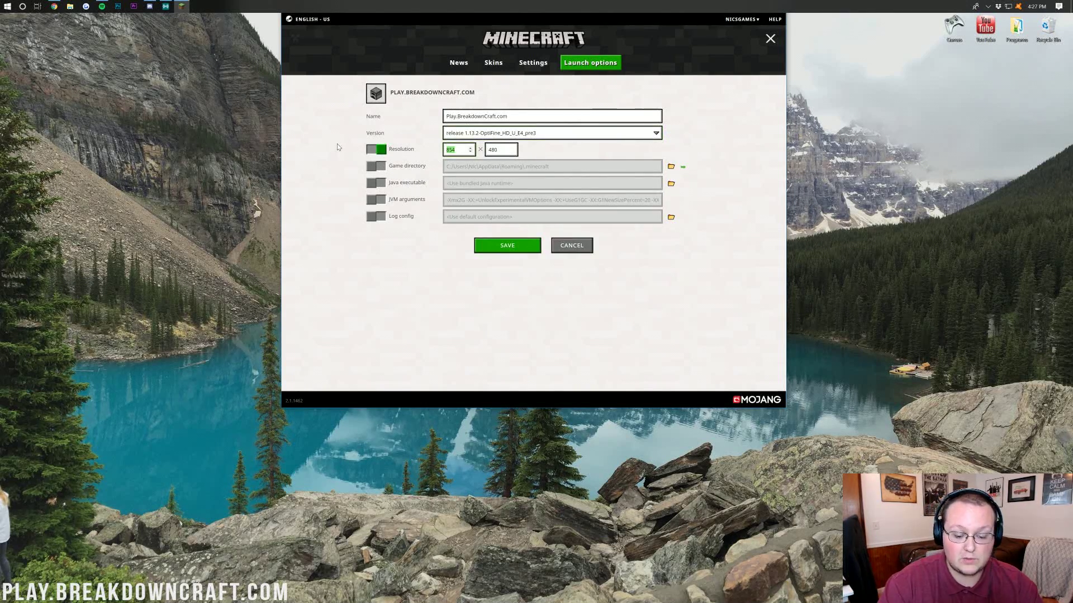
type("1980")
key("Tab")
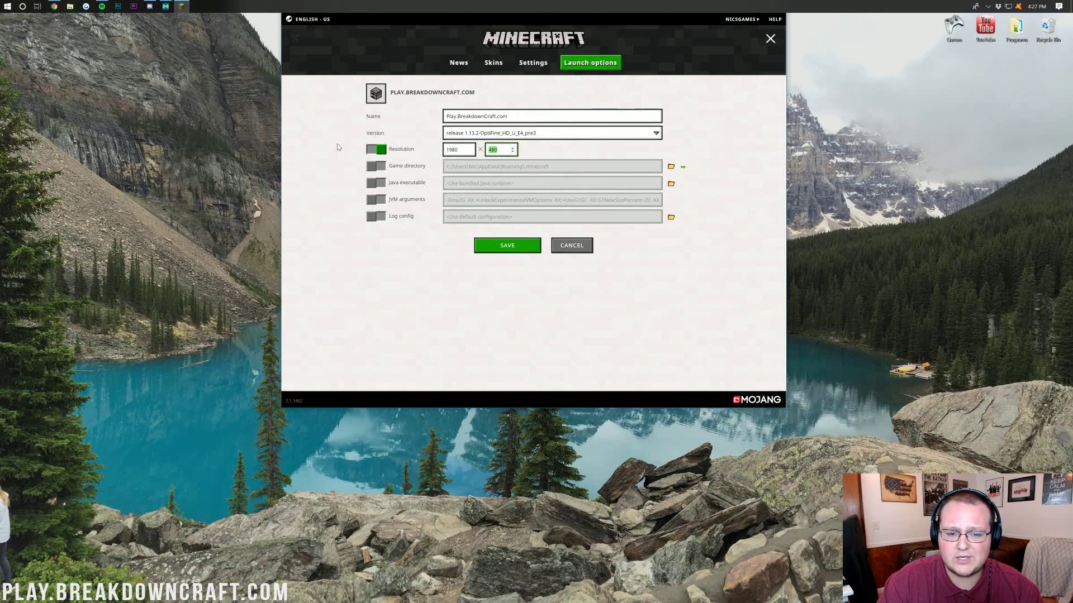
type("1080")
key("shift+Tab")
type("1920")
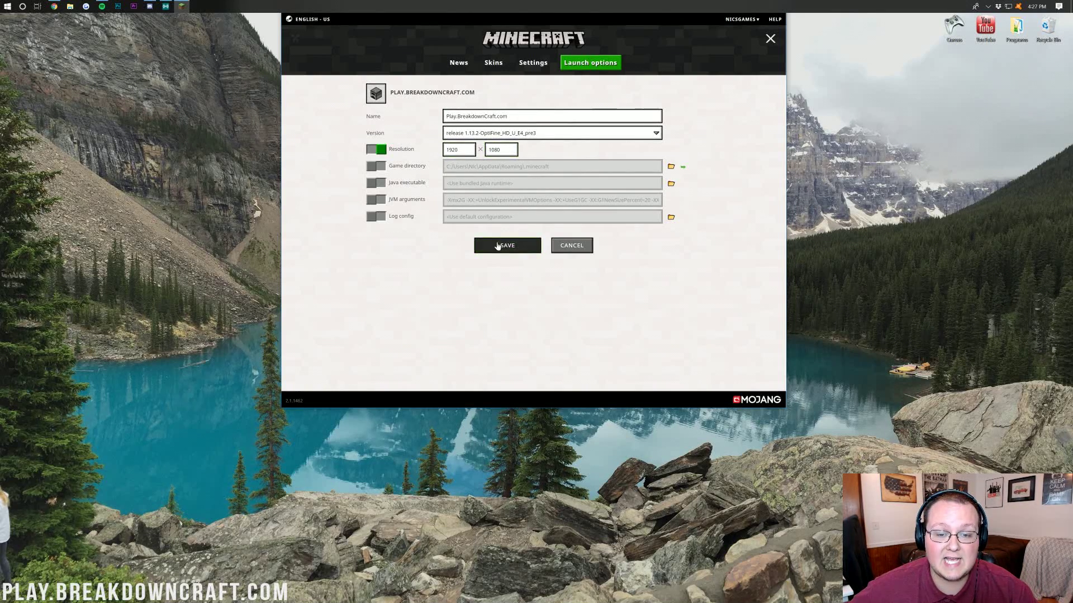
left_click(497, 245)
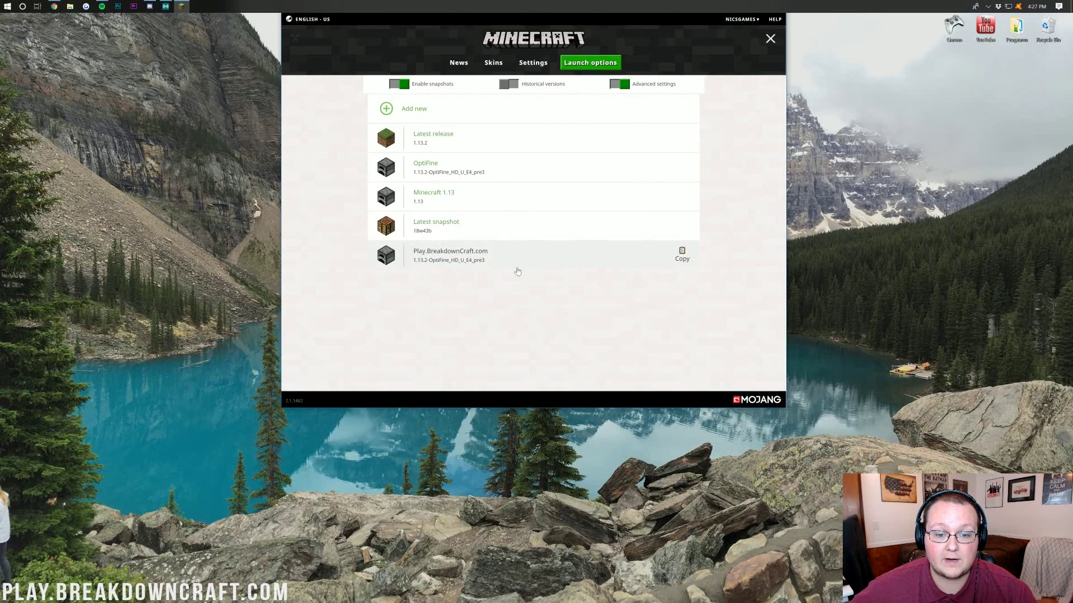
- Choose the Play.BreakdownCraft.com OptiFine profile beside PLAY and launch Minecraft 1.13.2 with it
left_click(463, 63)
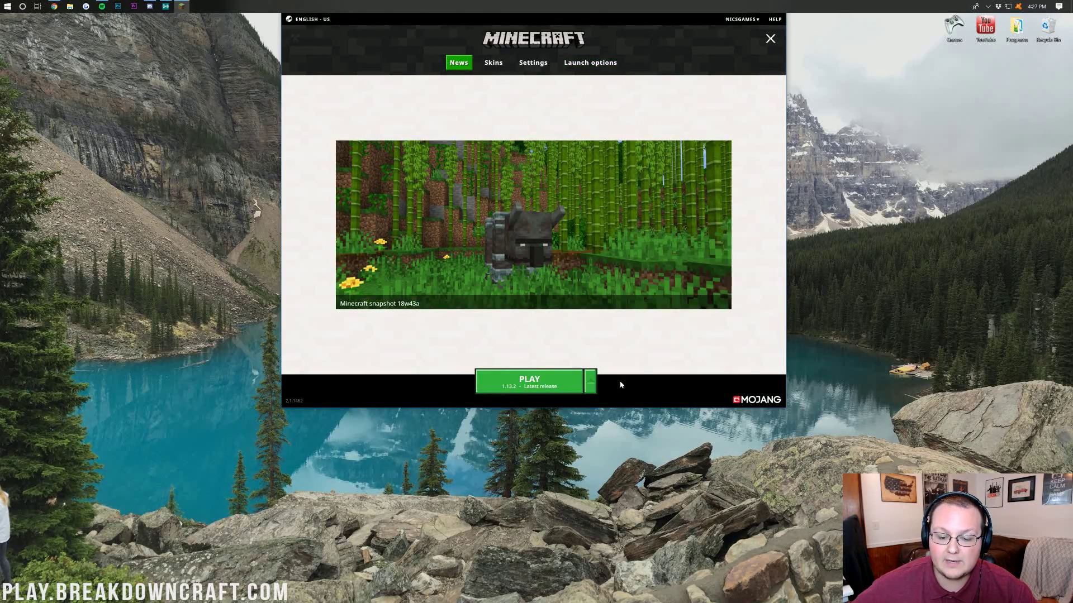
left_click(590, 384)
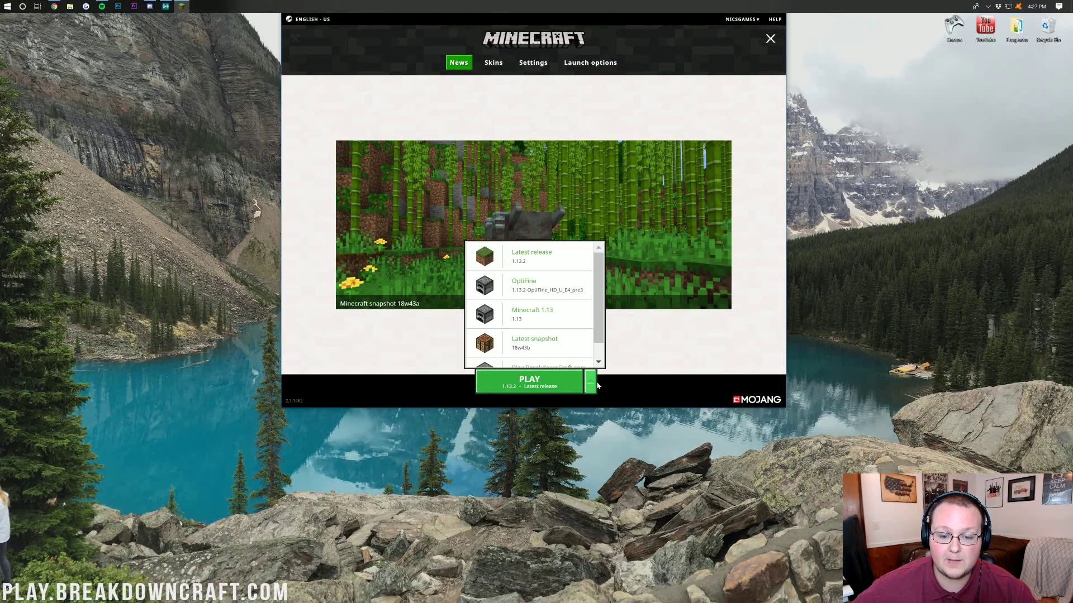
scroll(533, 330, "down", 1)
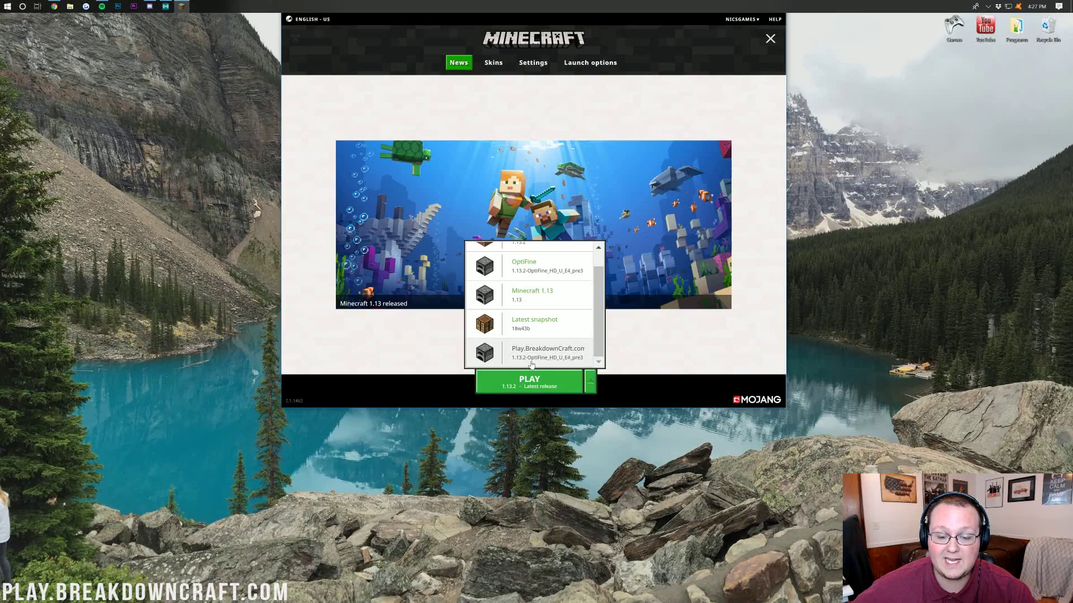
left_click(522, 360)
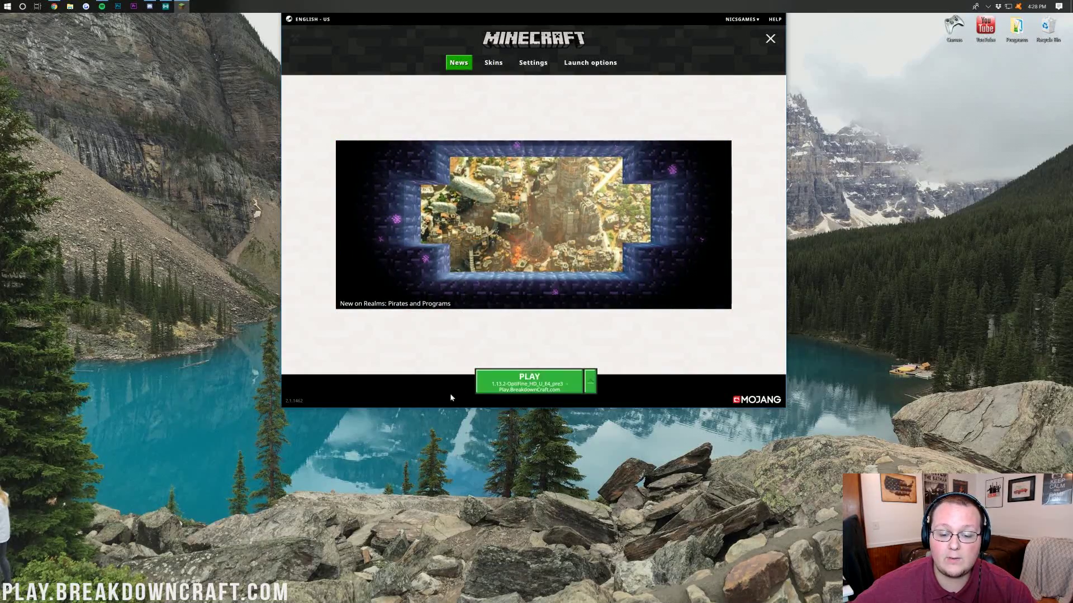
left_click(536, 387)
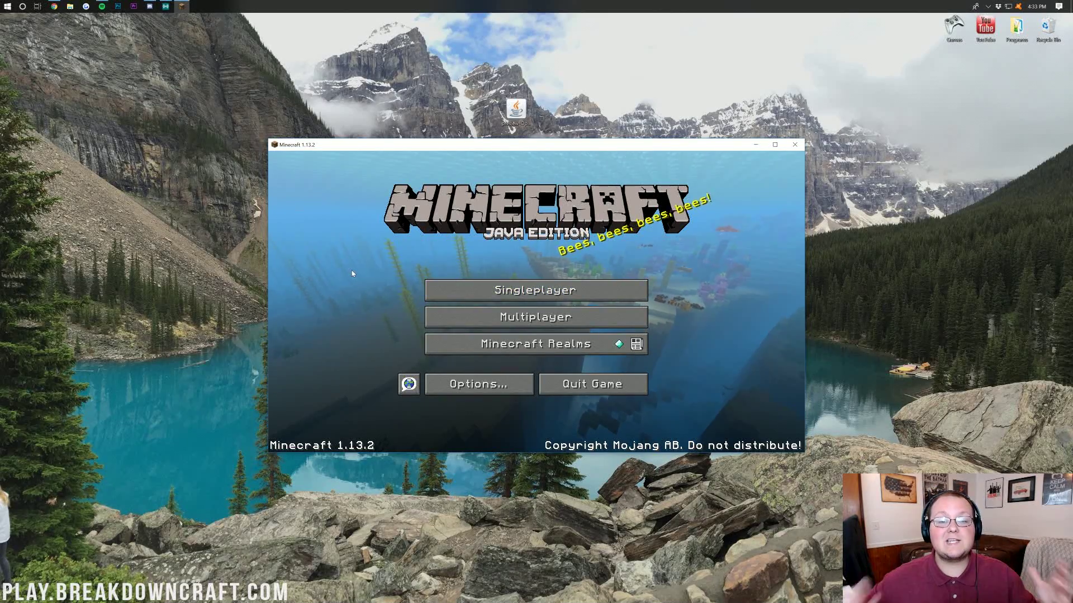
- Join the Play.BreakdownCraft.com server from the Multiplayer server list
left_click(547, 327)
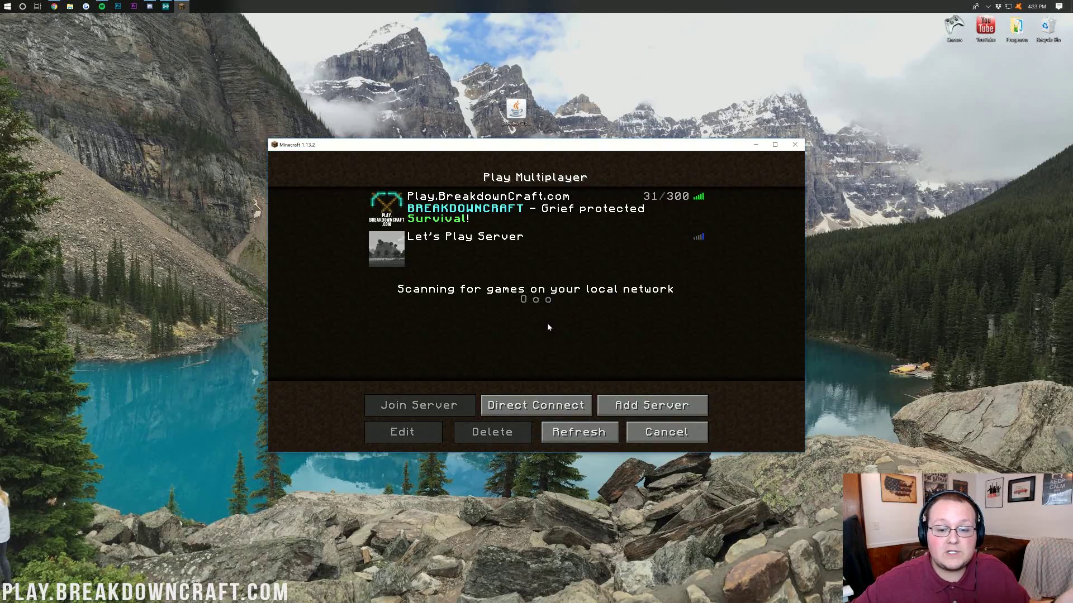
left_click(553, 215)
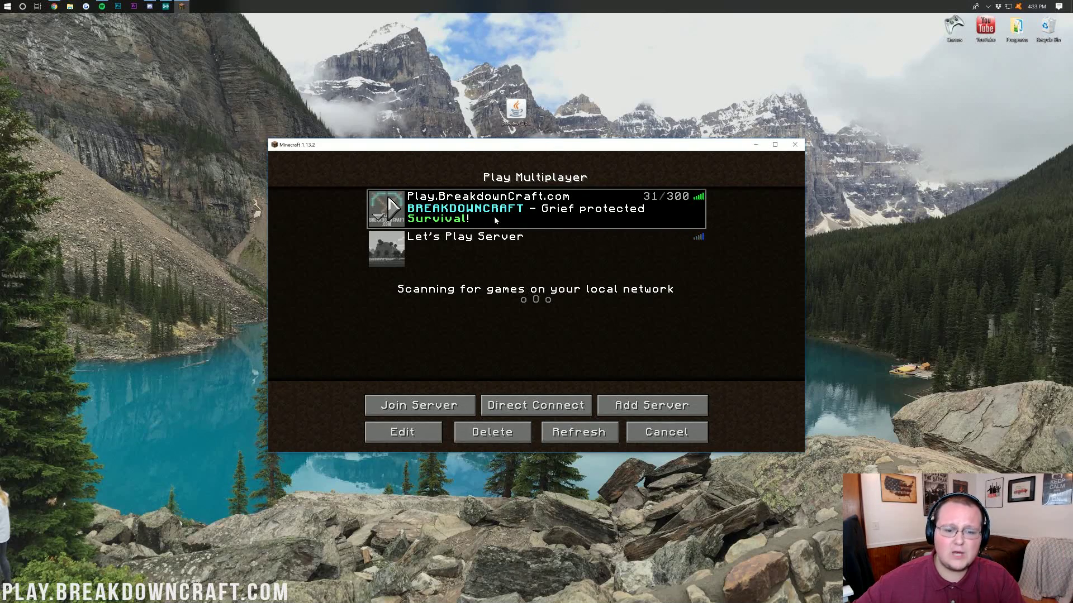
double_click(465, 220)
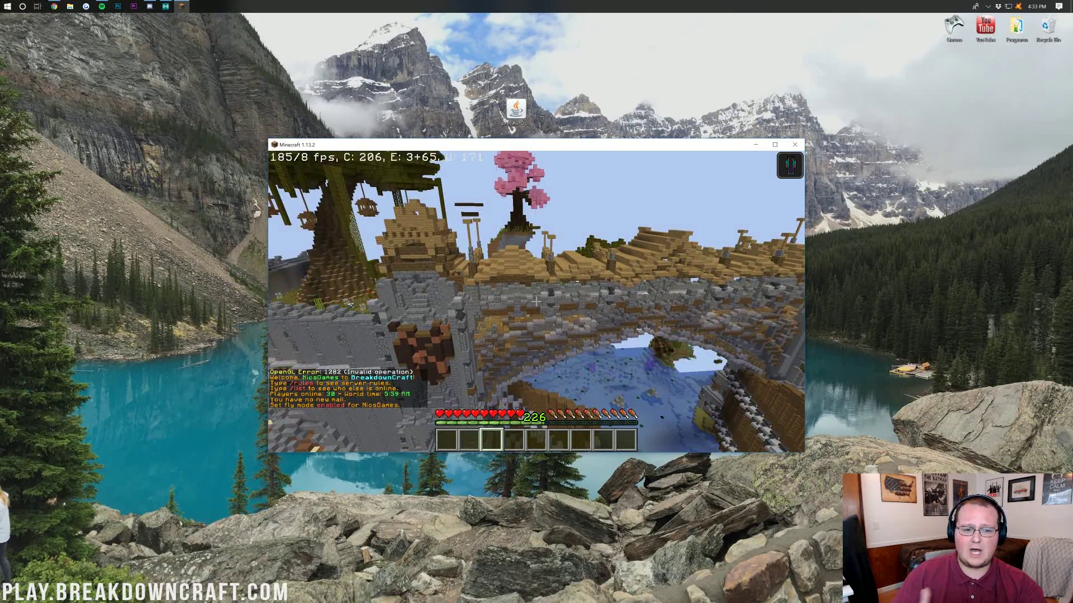
key("s")
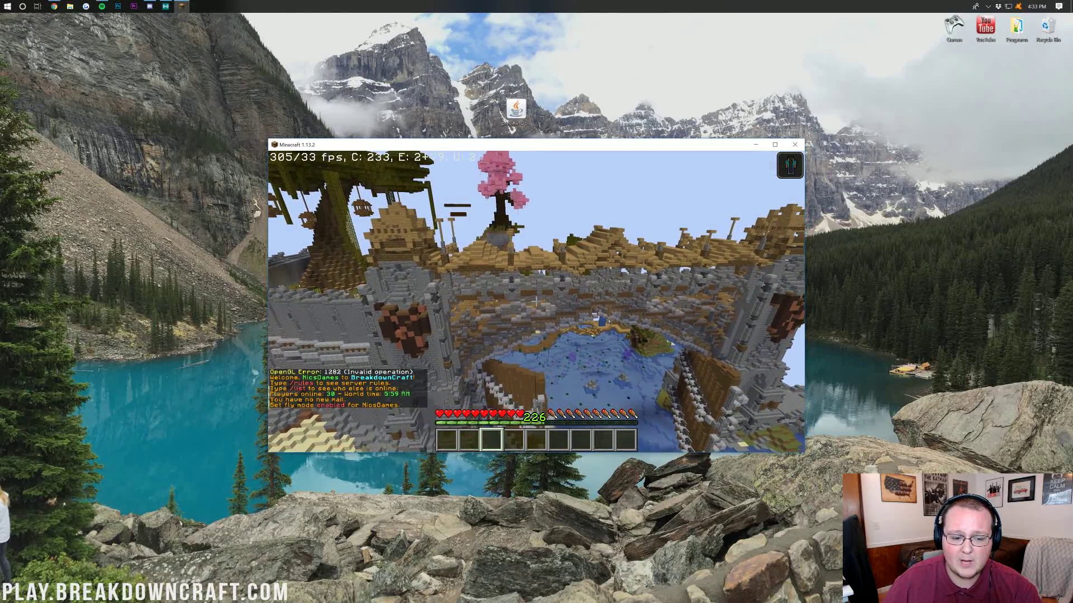
key("Escape")
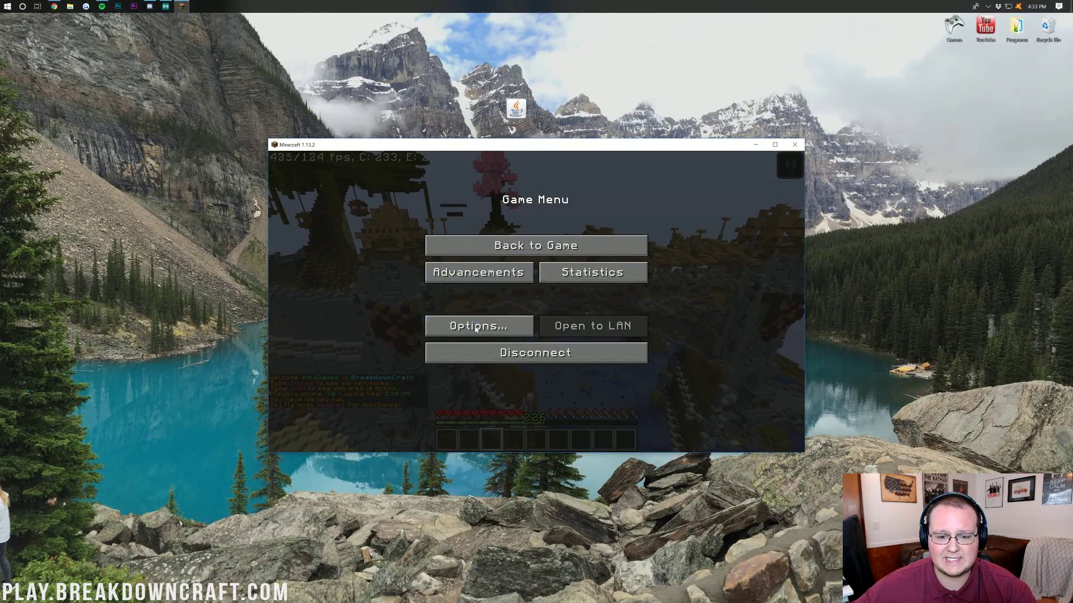
left_click(478, 326)
left_click(446, 283)
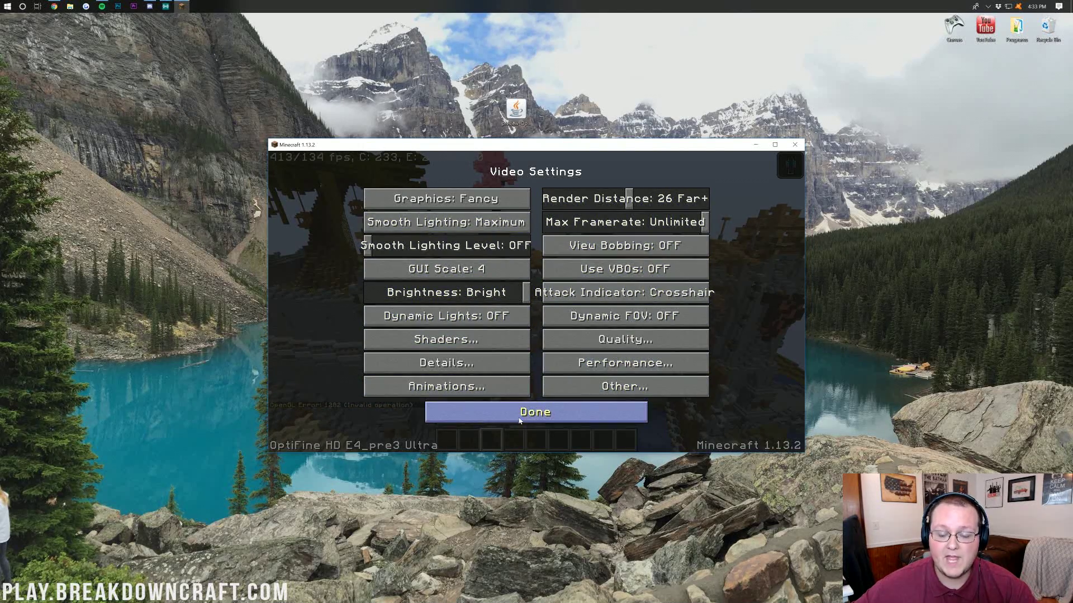
left_click(452, 412)
left_click(470, 407)
left_click(503, 246)
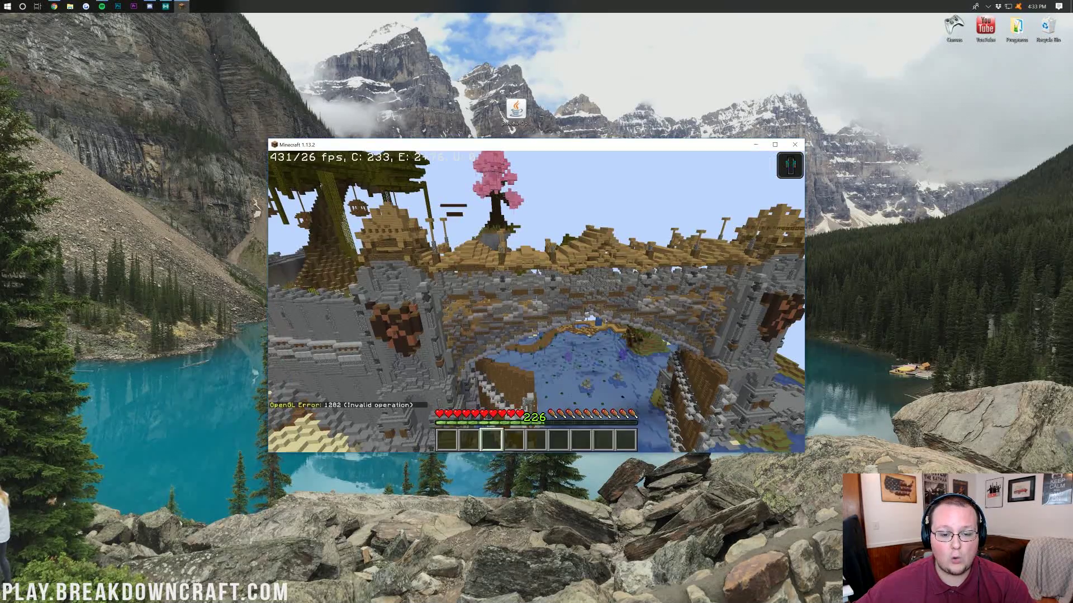
key("t")
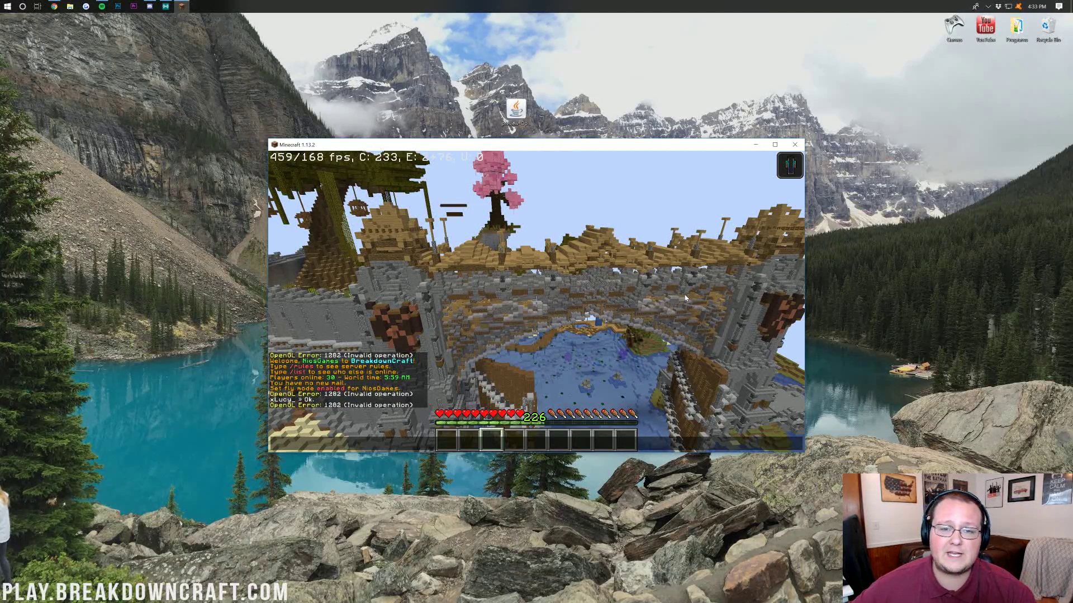
- Close chat and fly over the bridge, past the sailing ship and the beach tower
key("Escape")
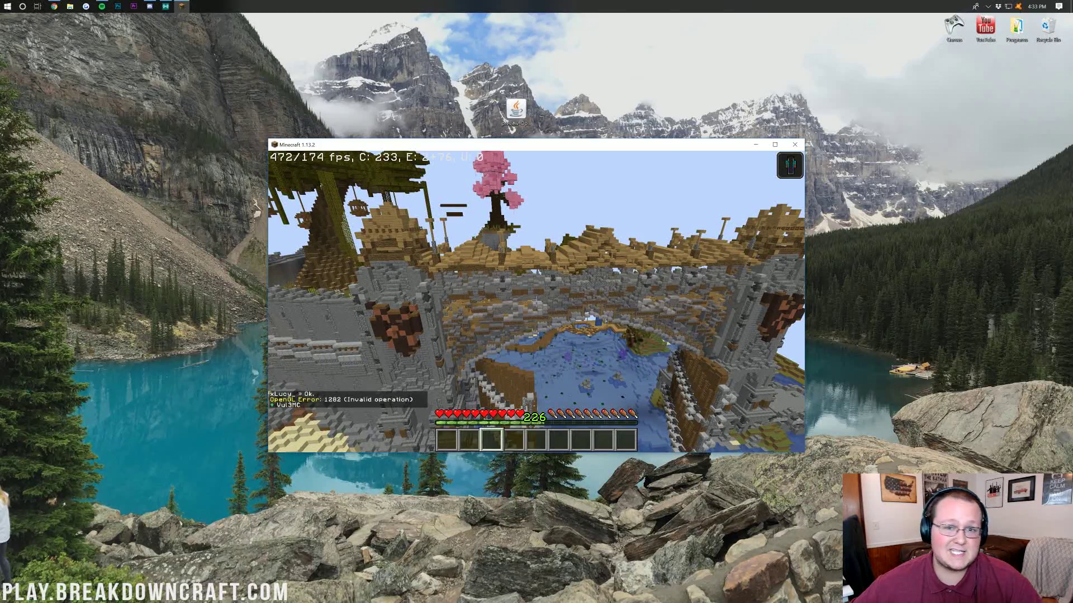
key("w")
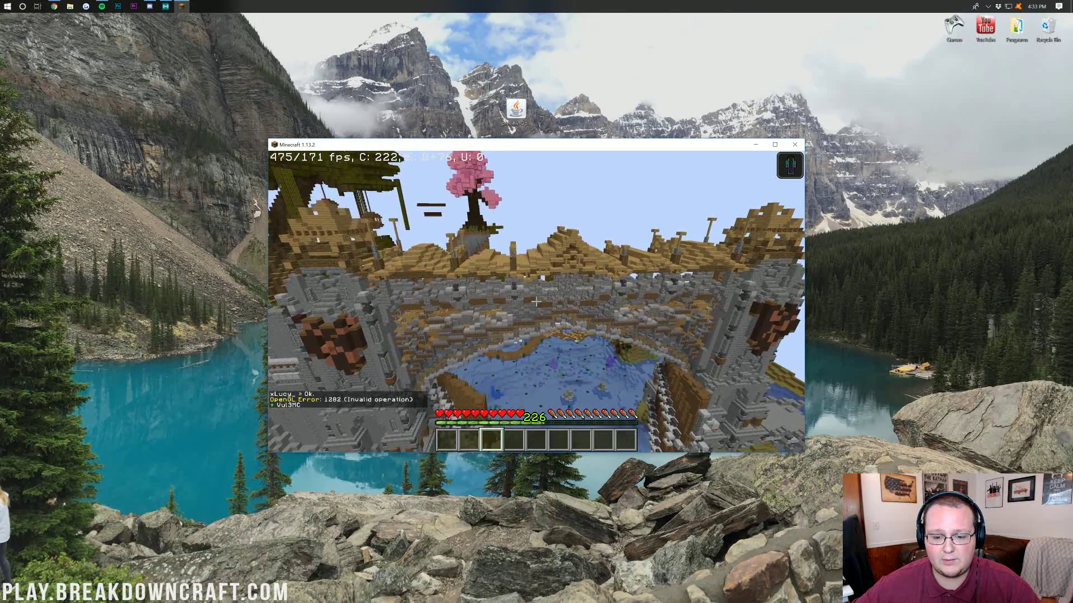
key("w")
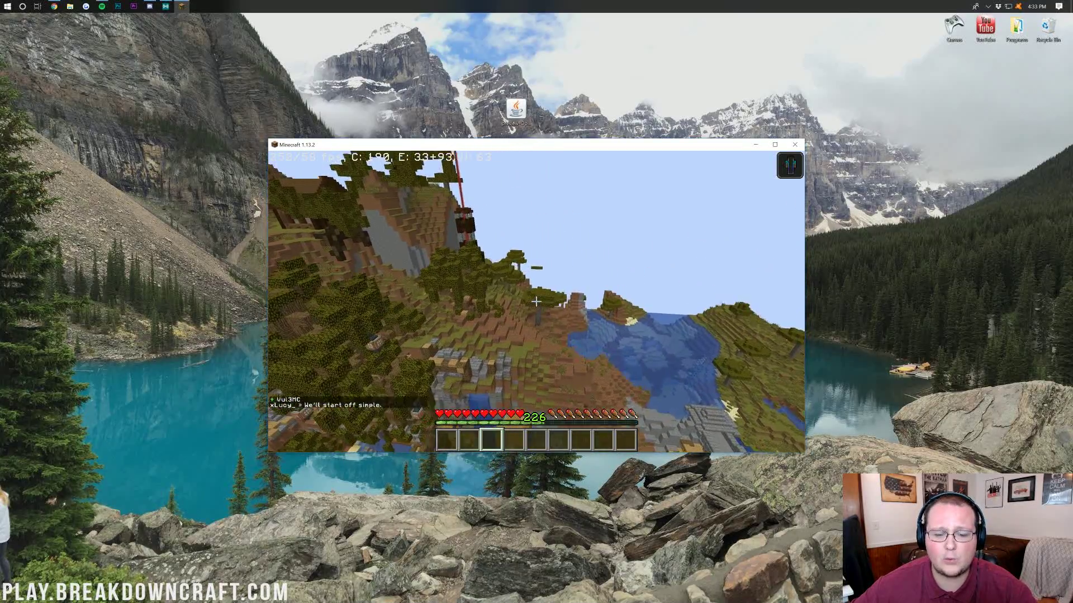
key("w")
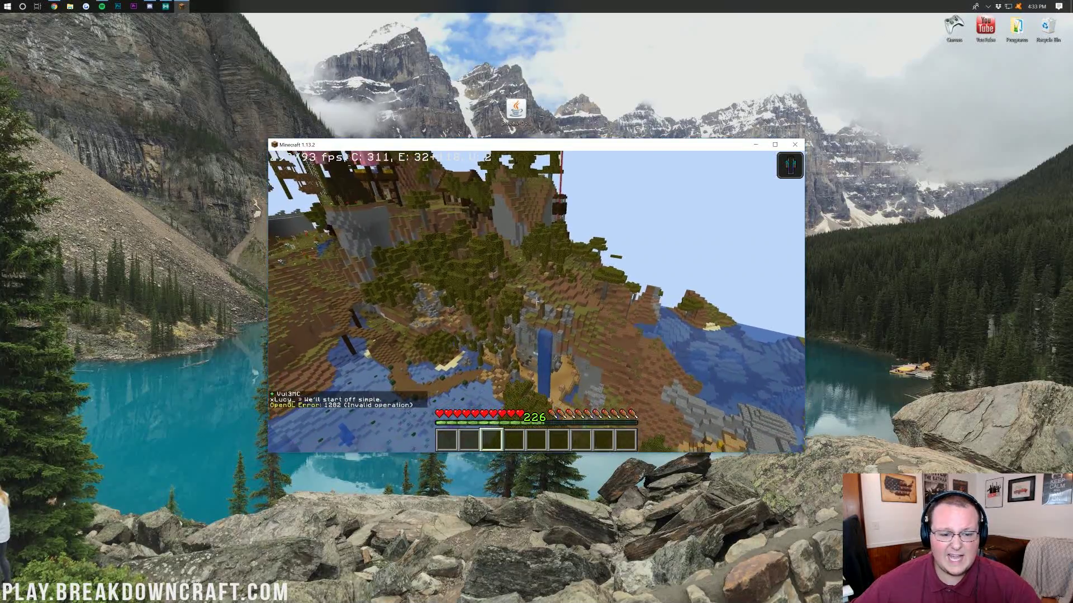
key("w")
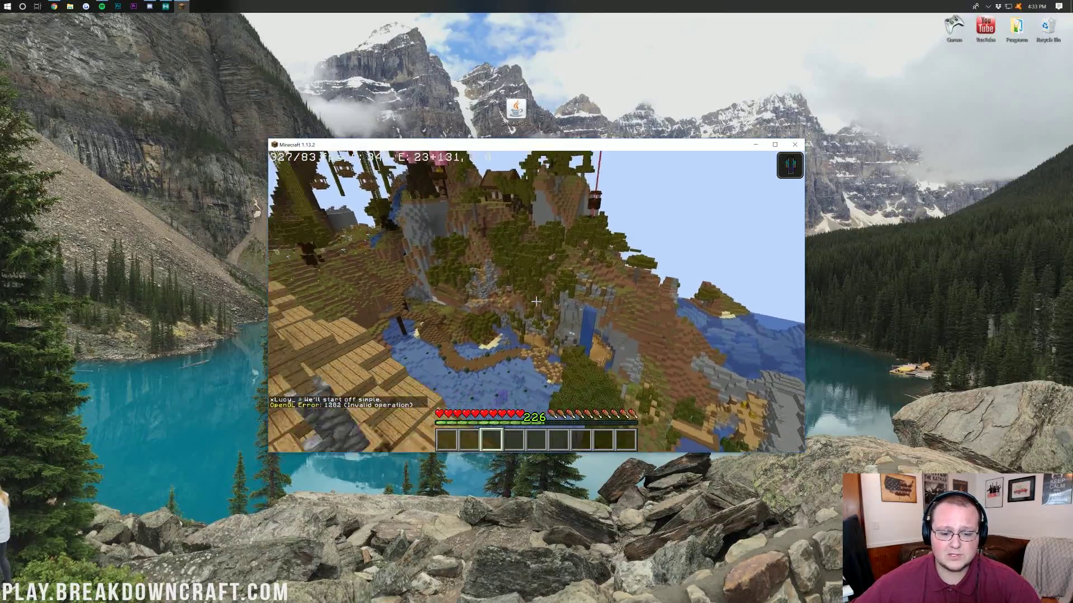
key("w")
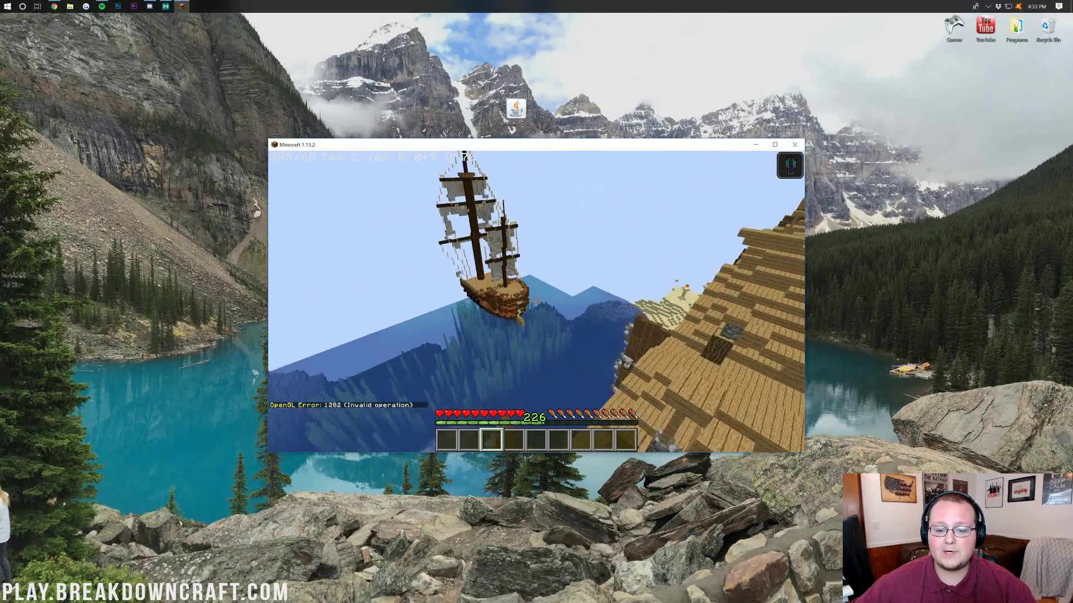
key("w")
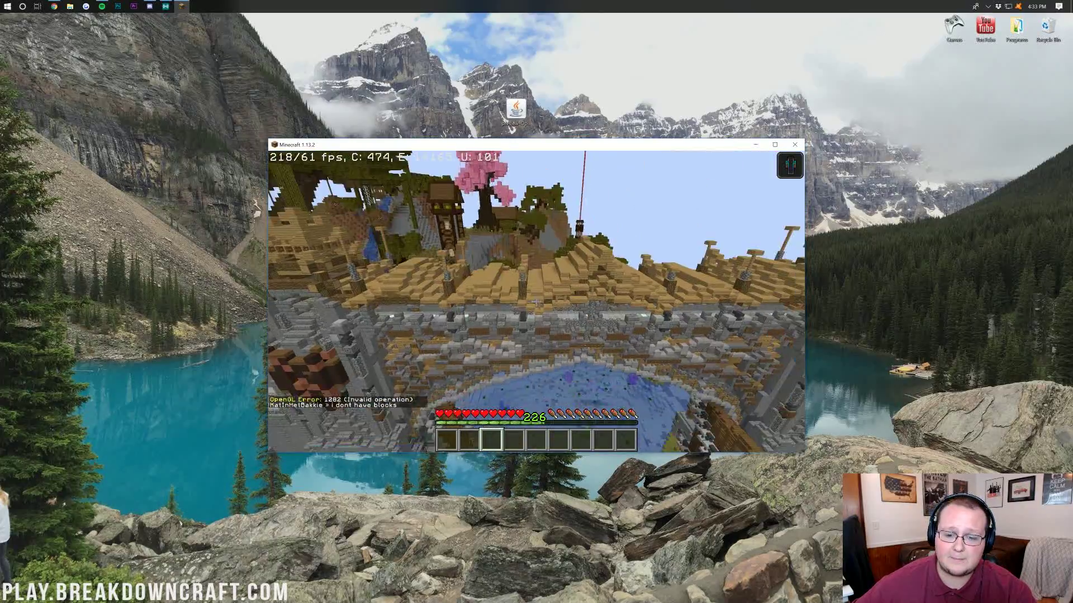
- Drop lower, back away from the stone bridge arch and fly sideways past the tower
key("s")
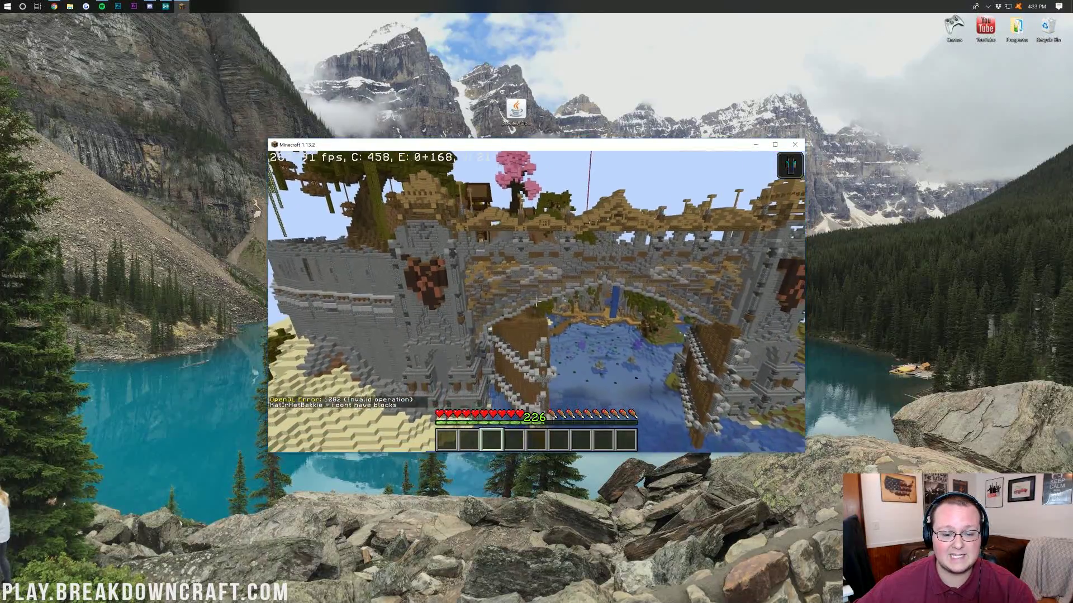
key("s")
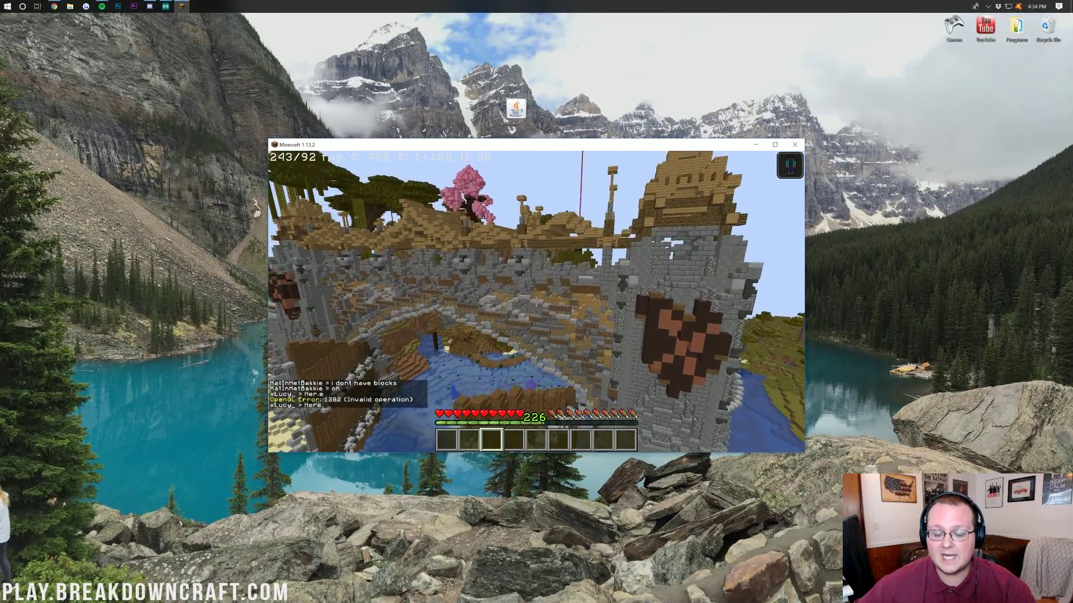
key("s")
key("d")
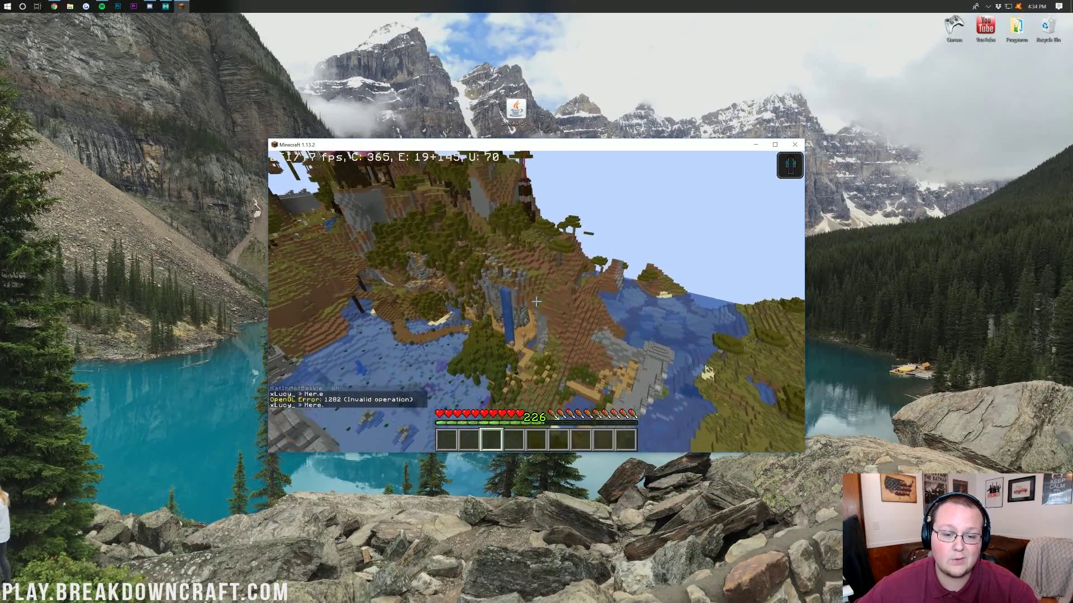
- Fly over the terrain toward the cliff and the waterfall village, then turn left above it
key("w")
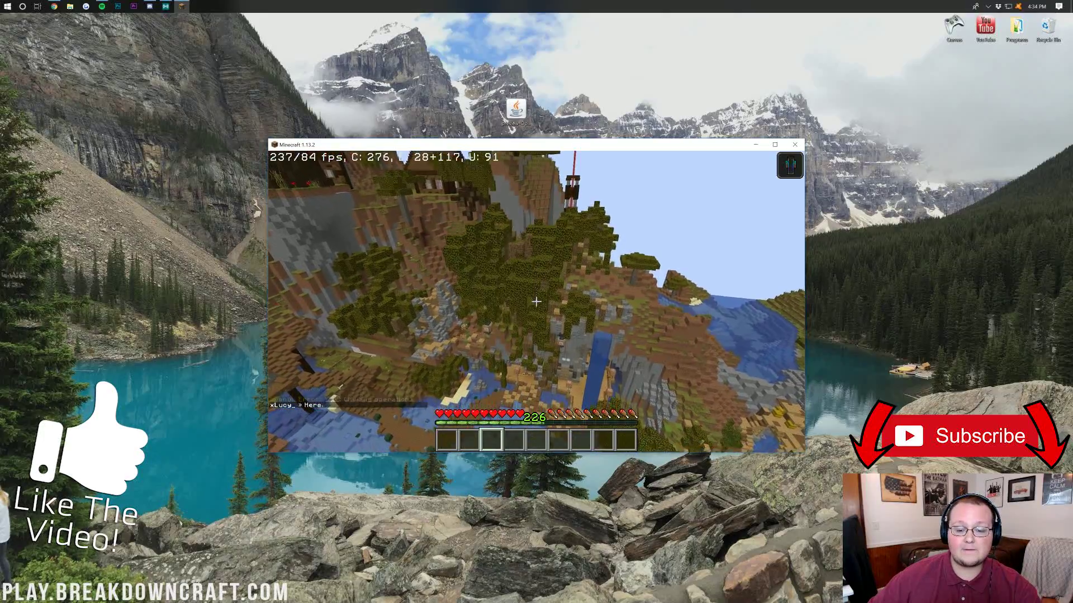
key("w")
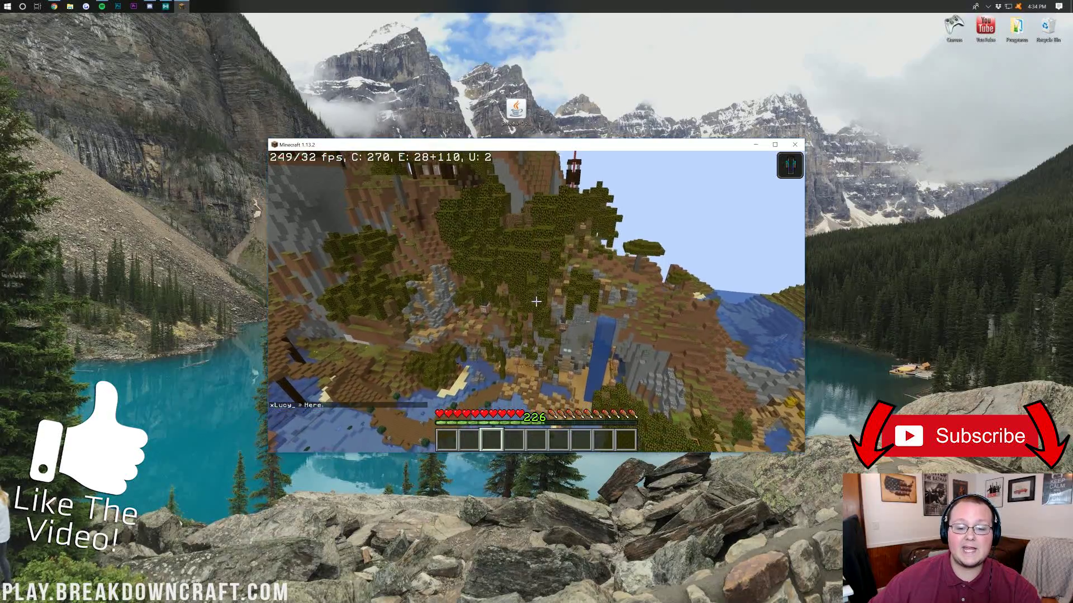
key("w")
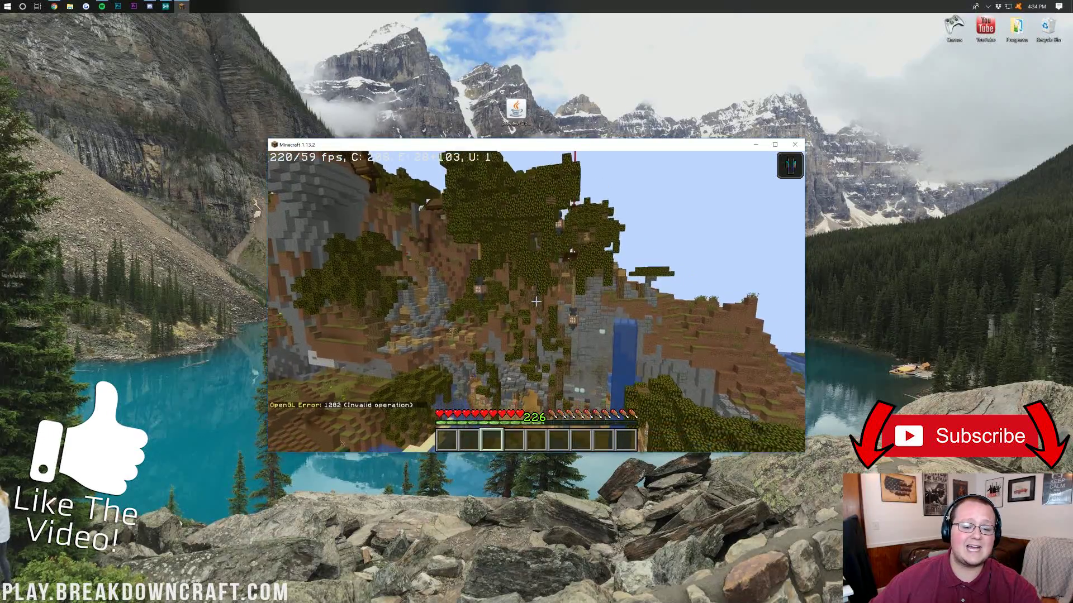
key("w")
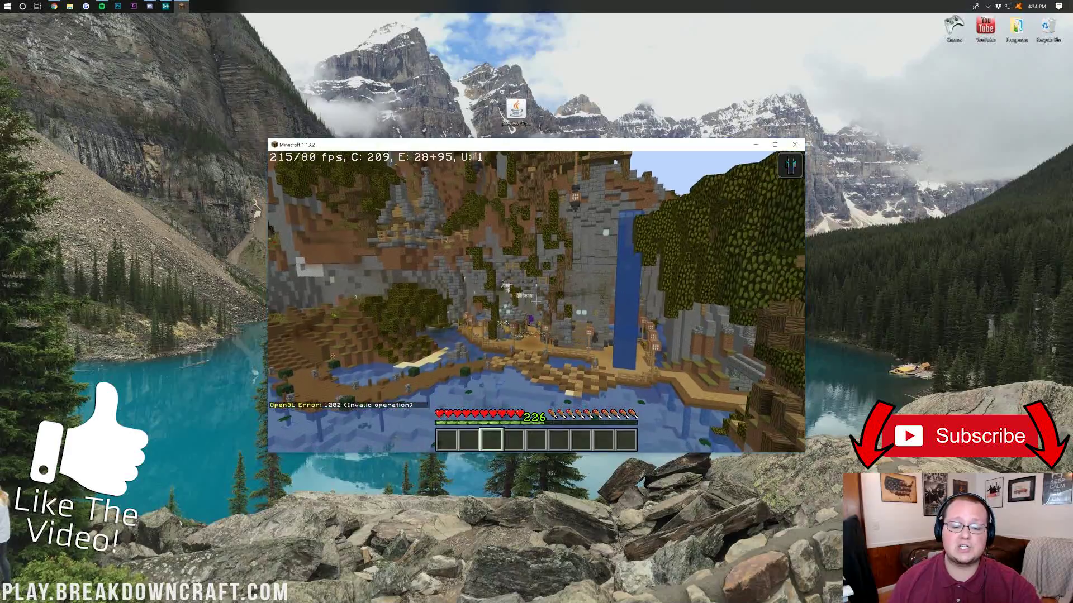
key("w")
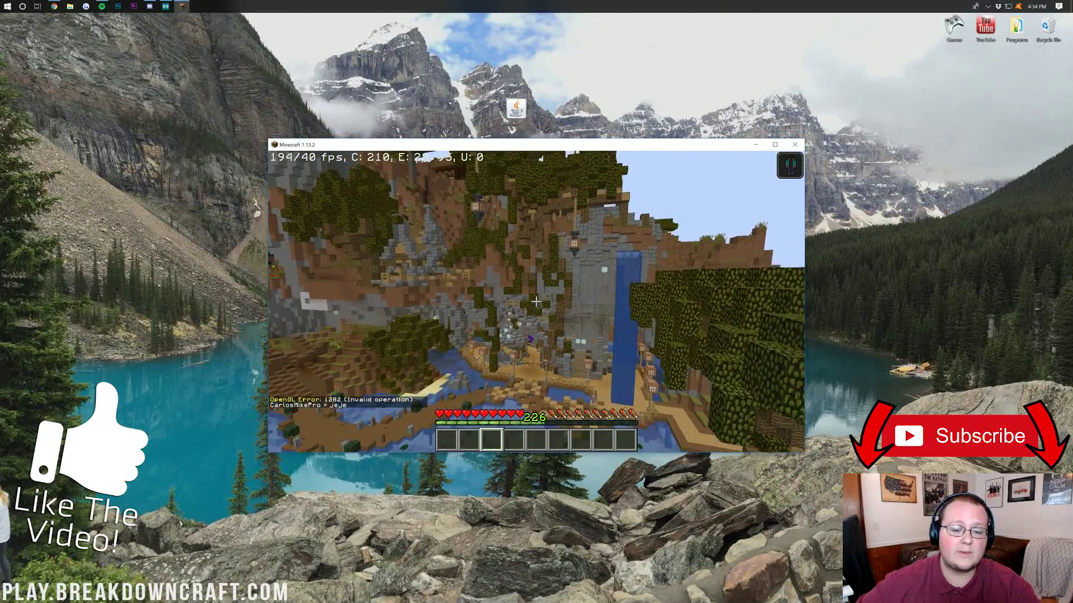
key("w")
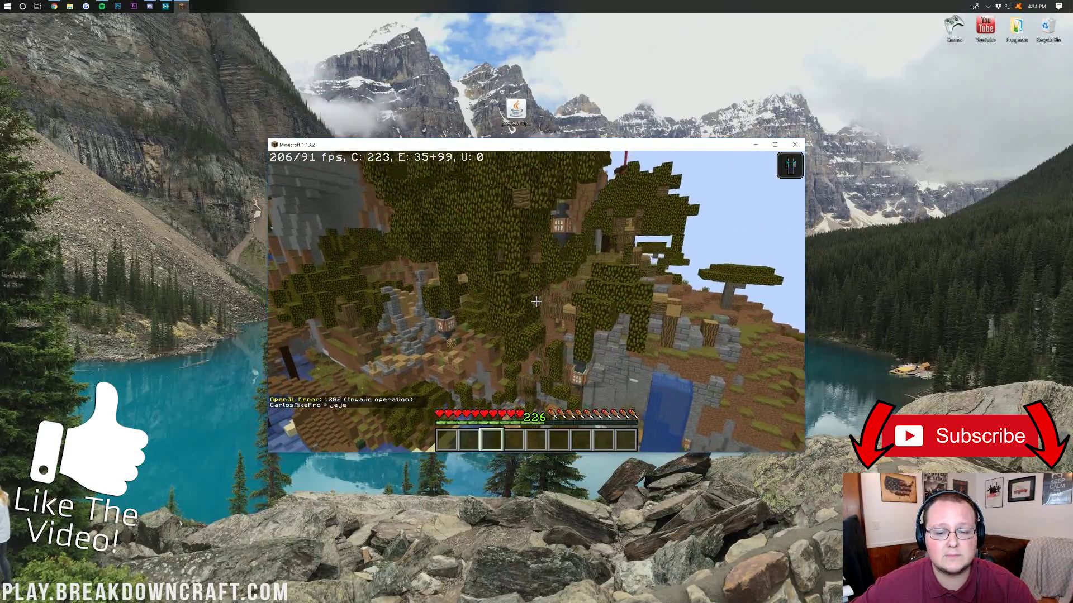